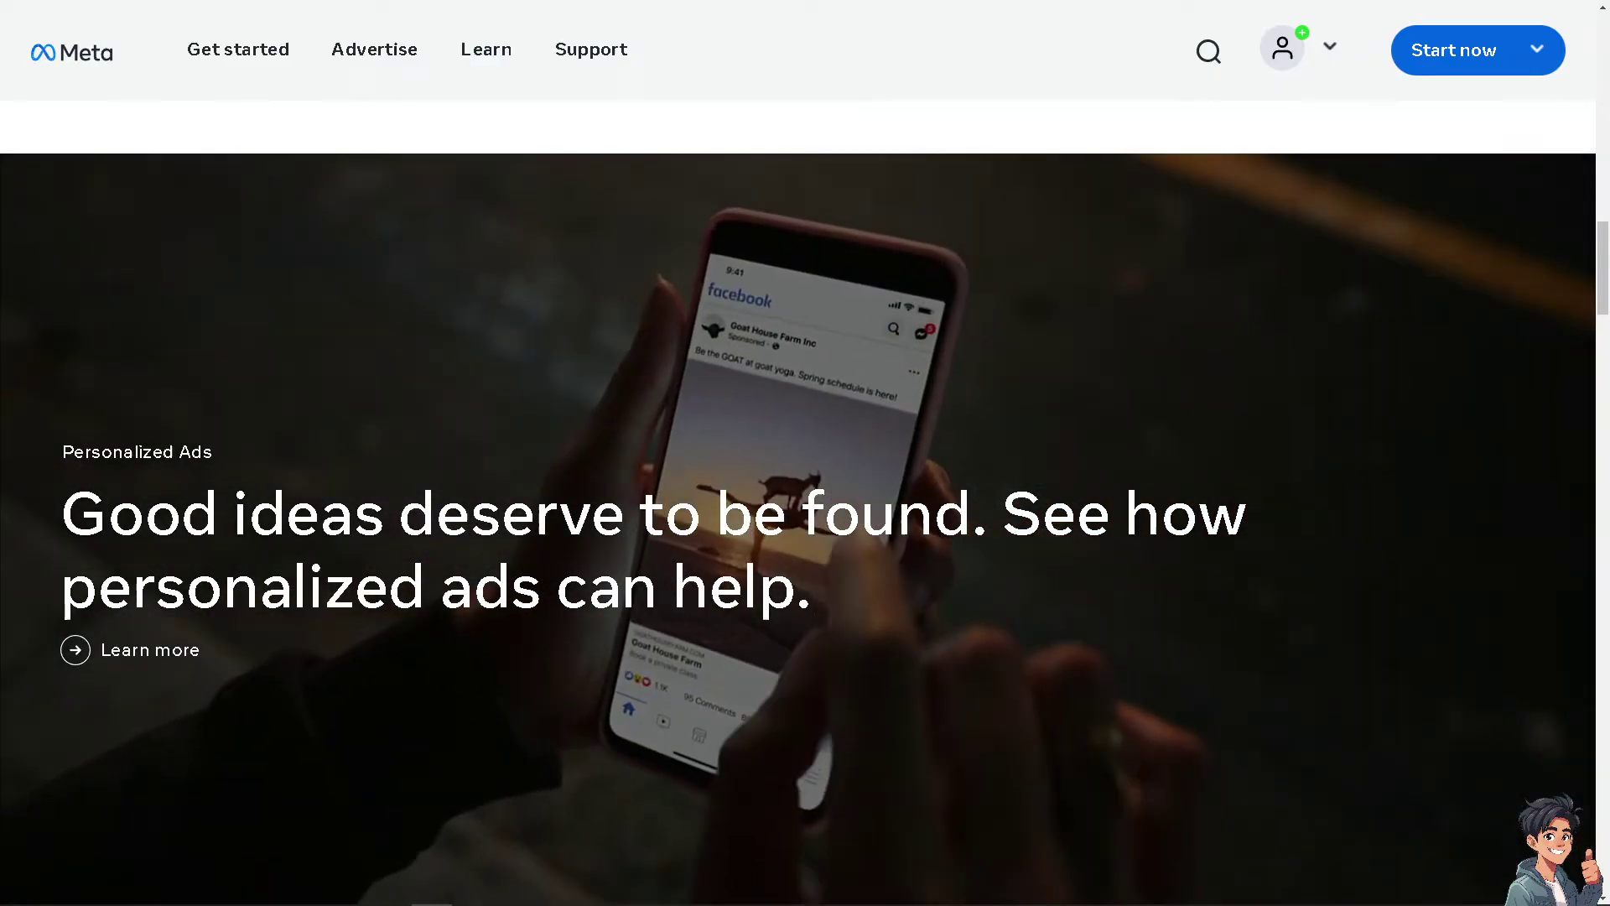
# On the Meta for Business homepage, bring up the Start now menu offering Create a Page.
pyautogui.scroll(15, 1245, 251)
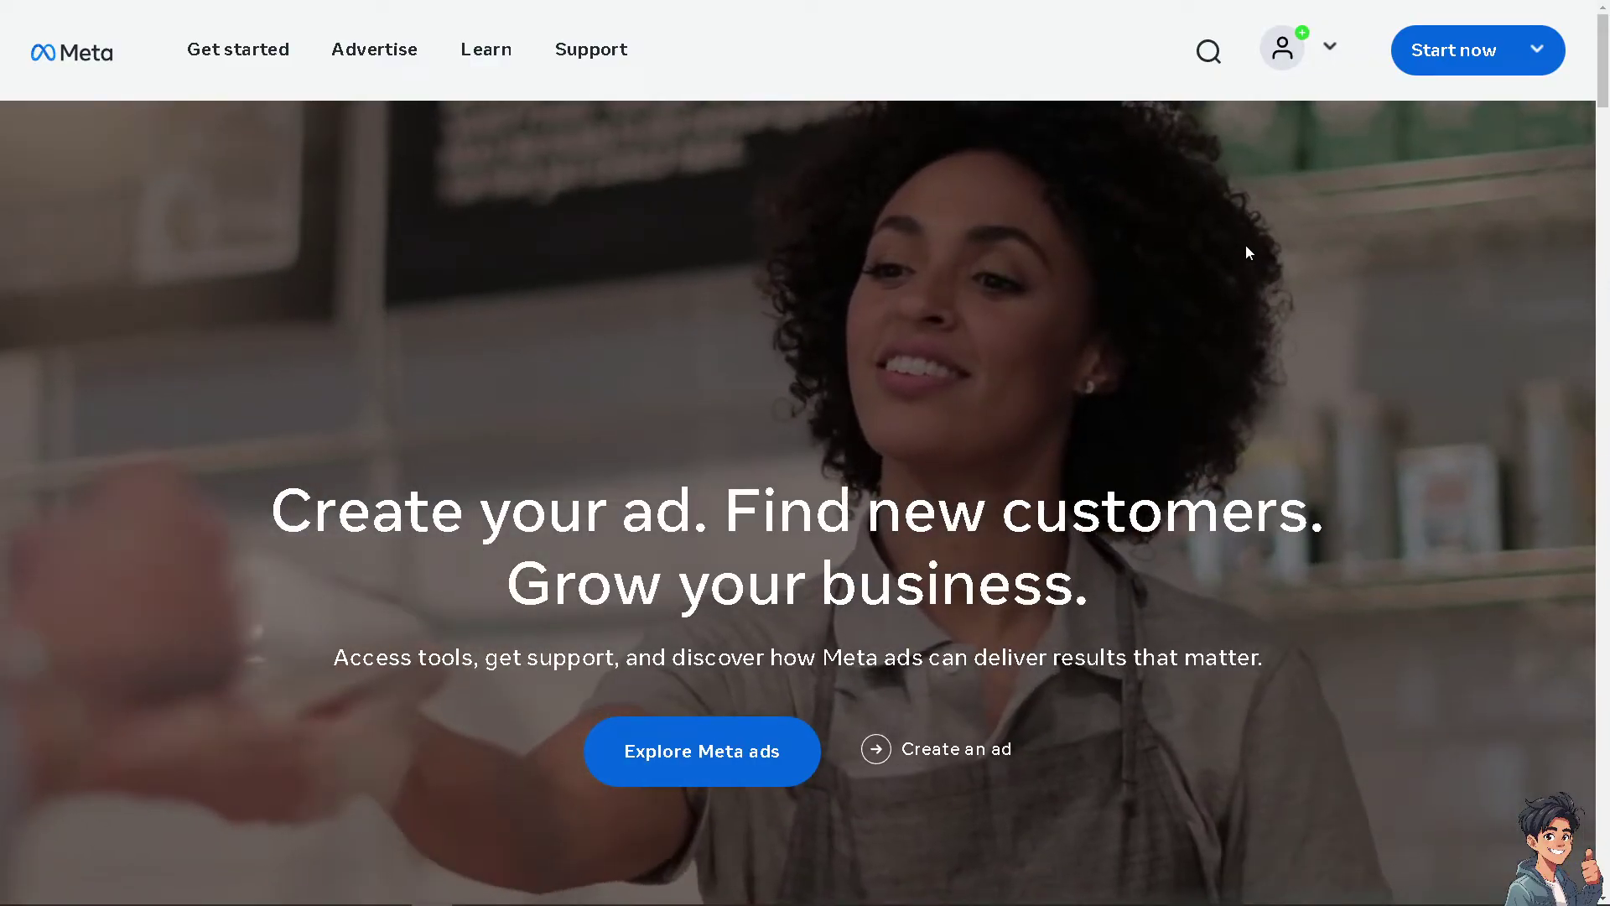
pyautogui.click(1330, 48)
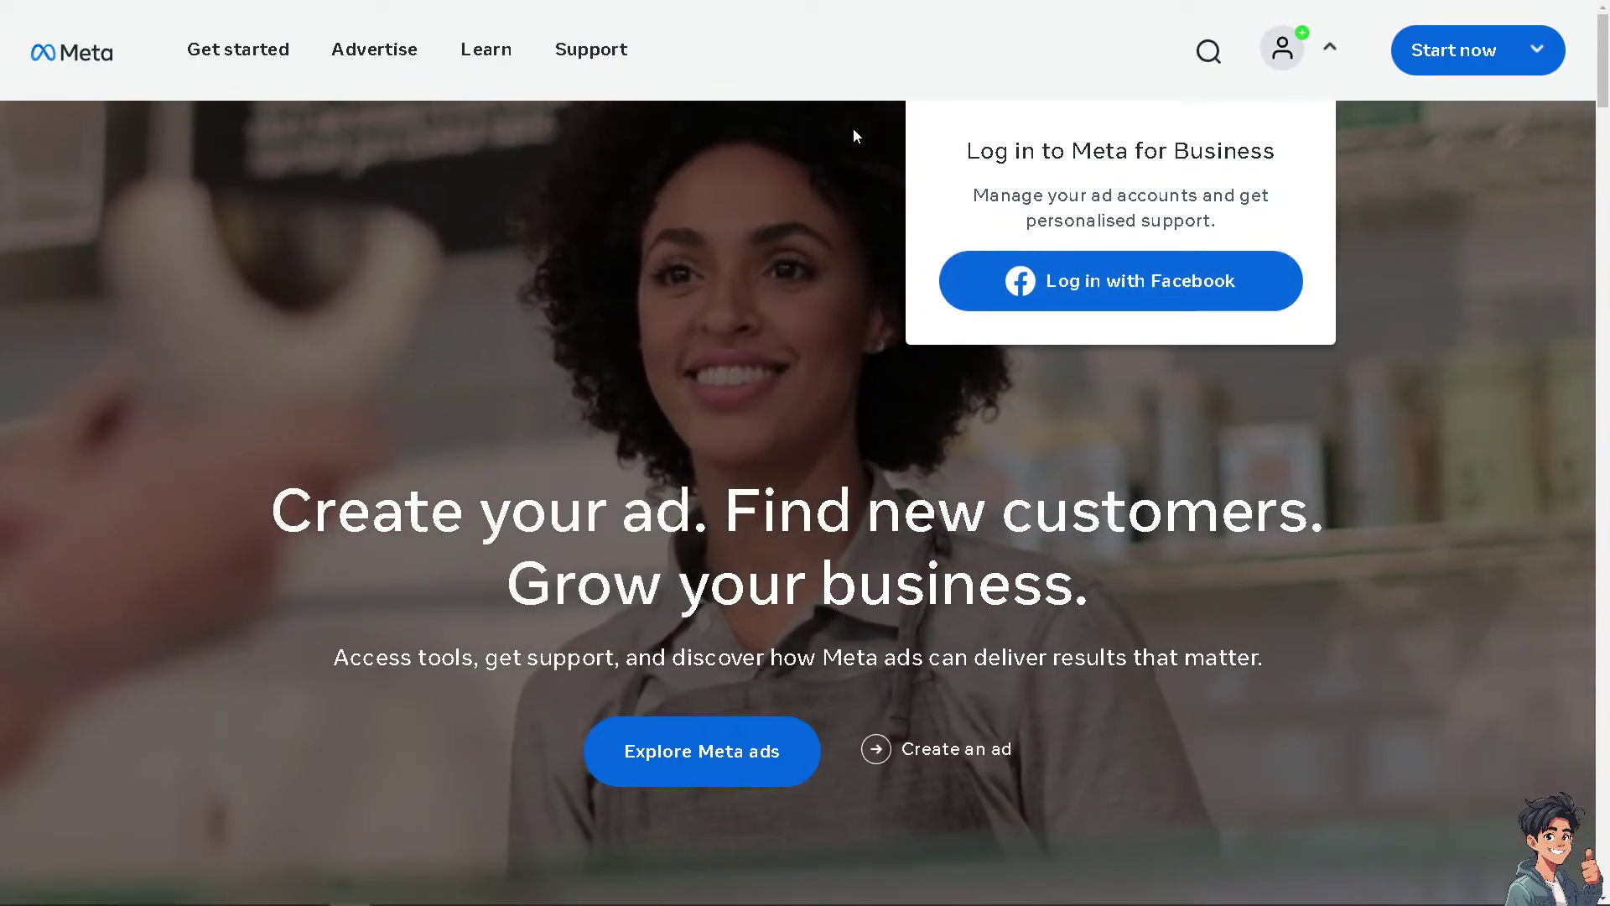
pyautogui.click(854, 131)
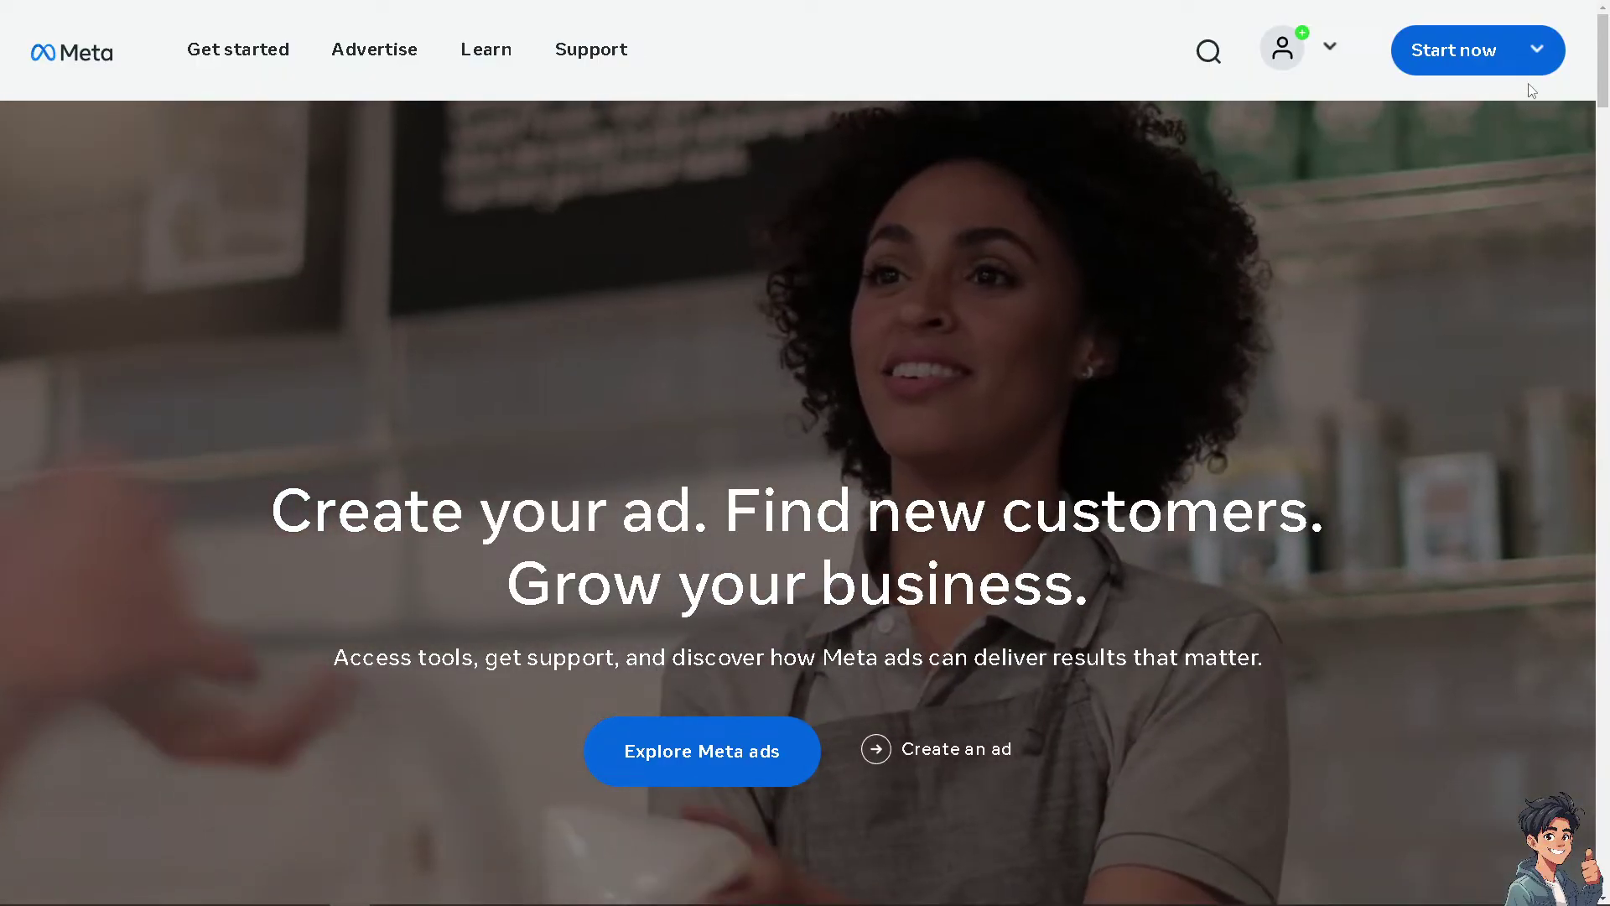
pyautogui.click(1535, 52)
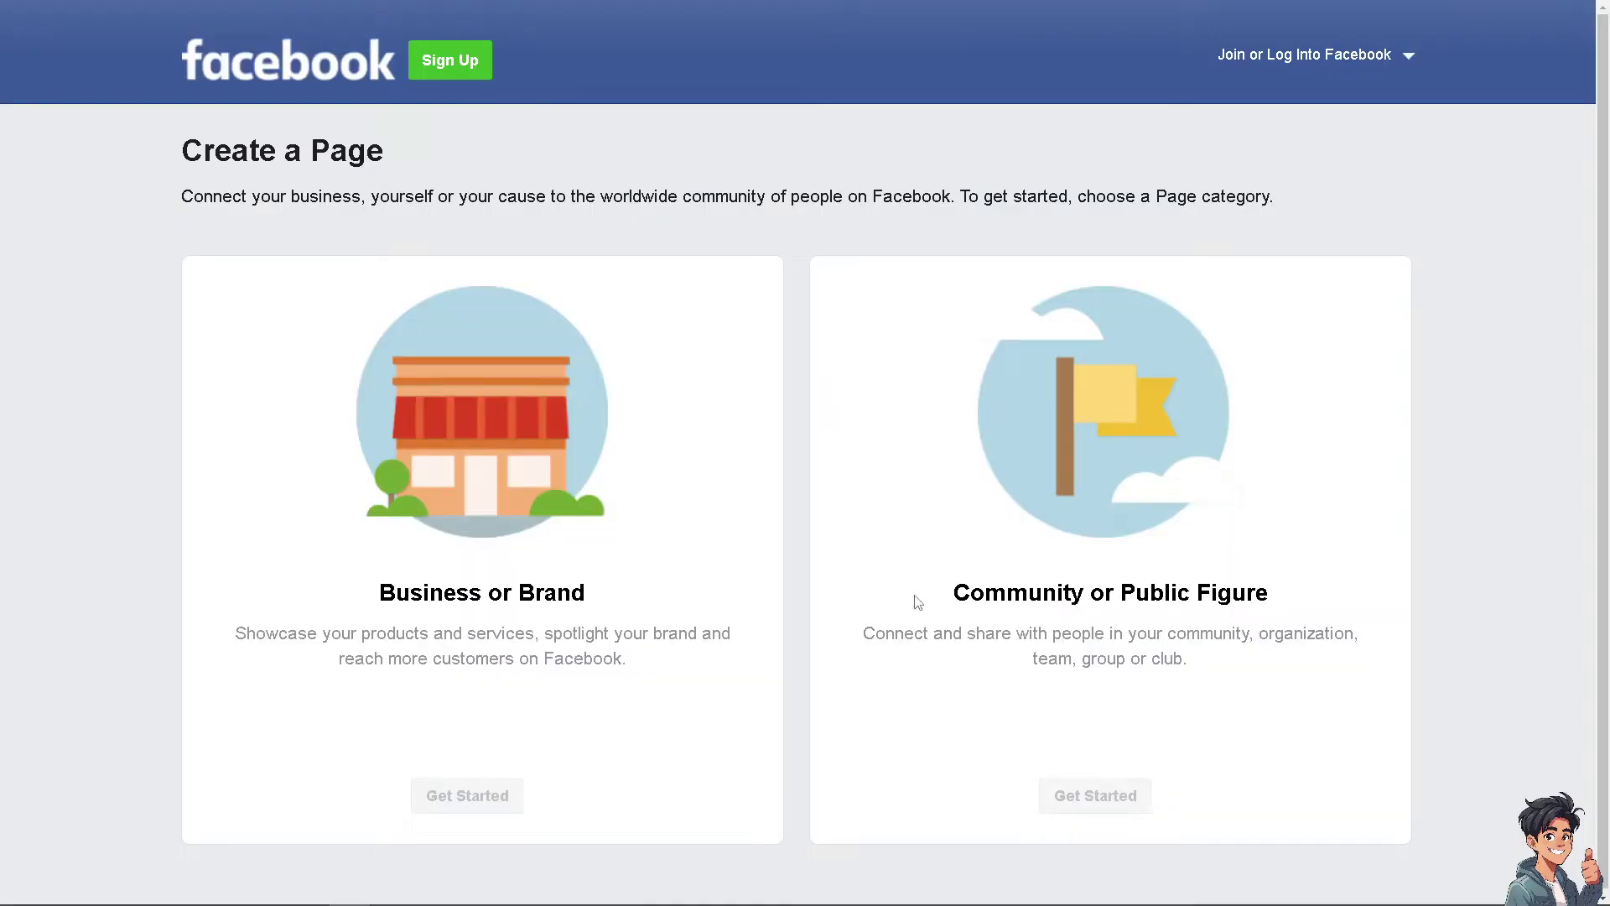
pyautogui.click(1342, 55)
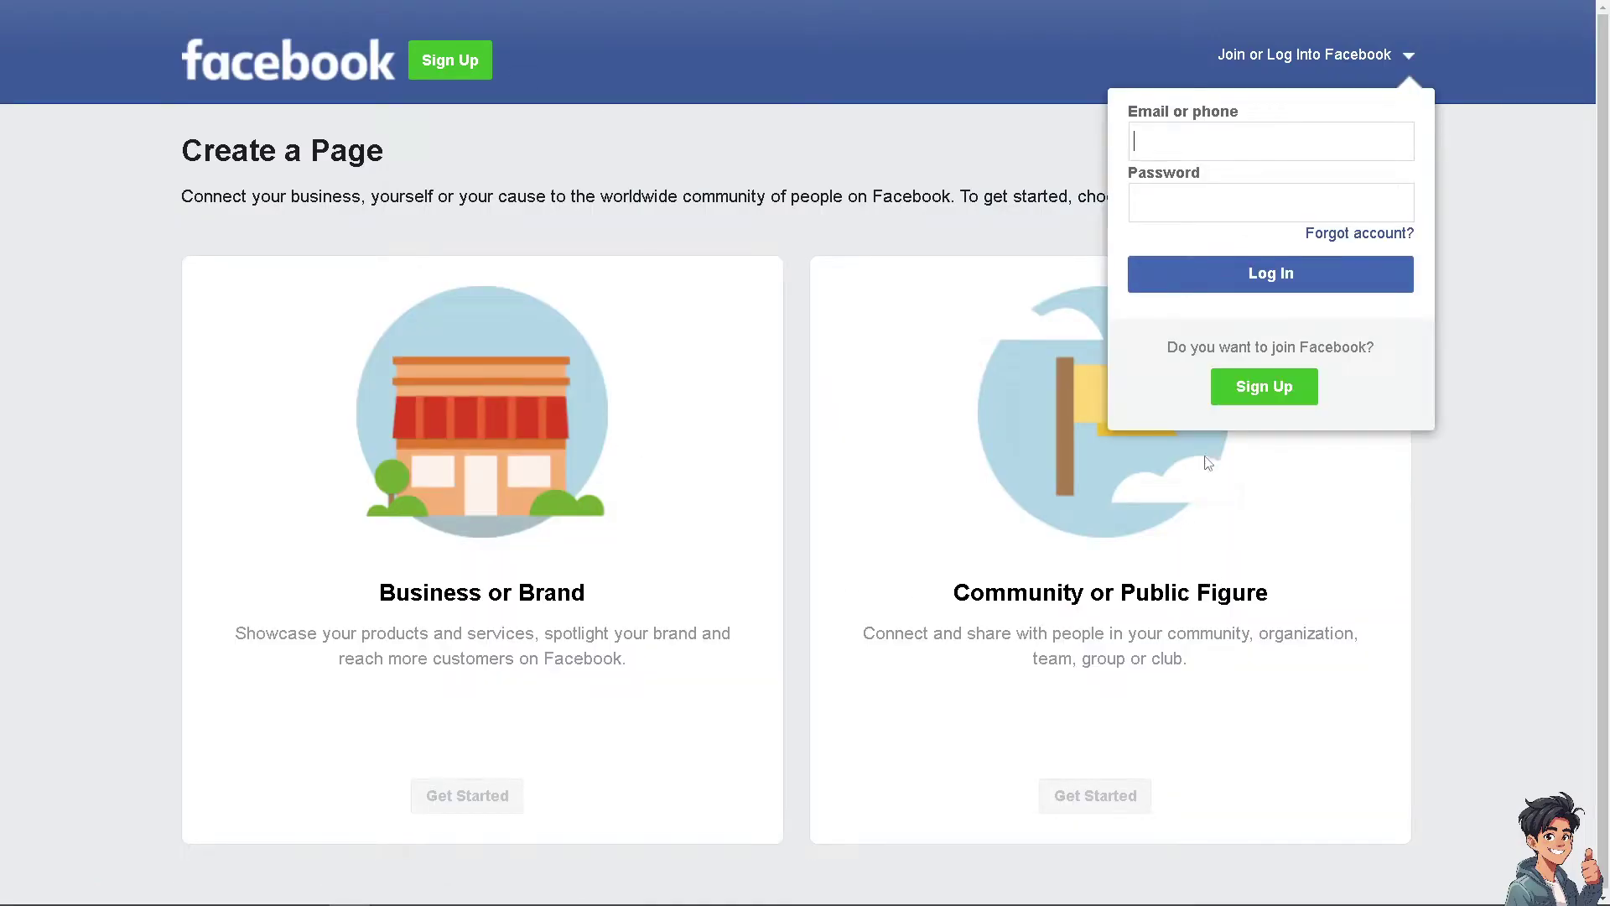
pyautogui.click(1256, 395)
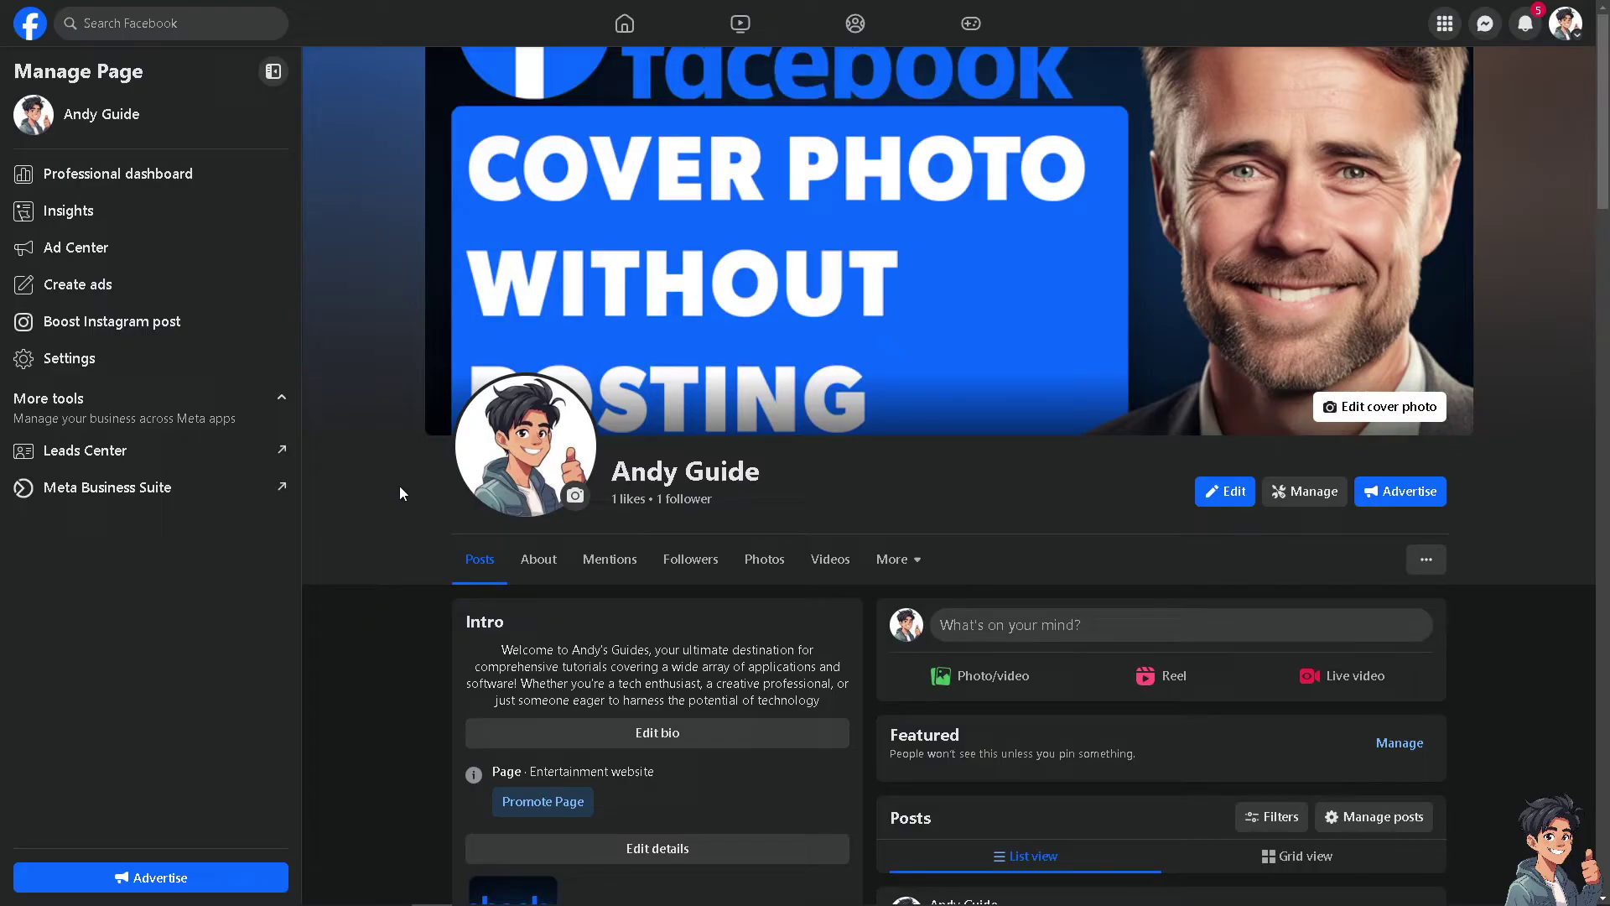
# Compose a Page post captioned 'How To Find Your Saved Drafts On Facebook' with the pasted thumbnail image.
pyautogui.click(962, 637)
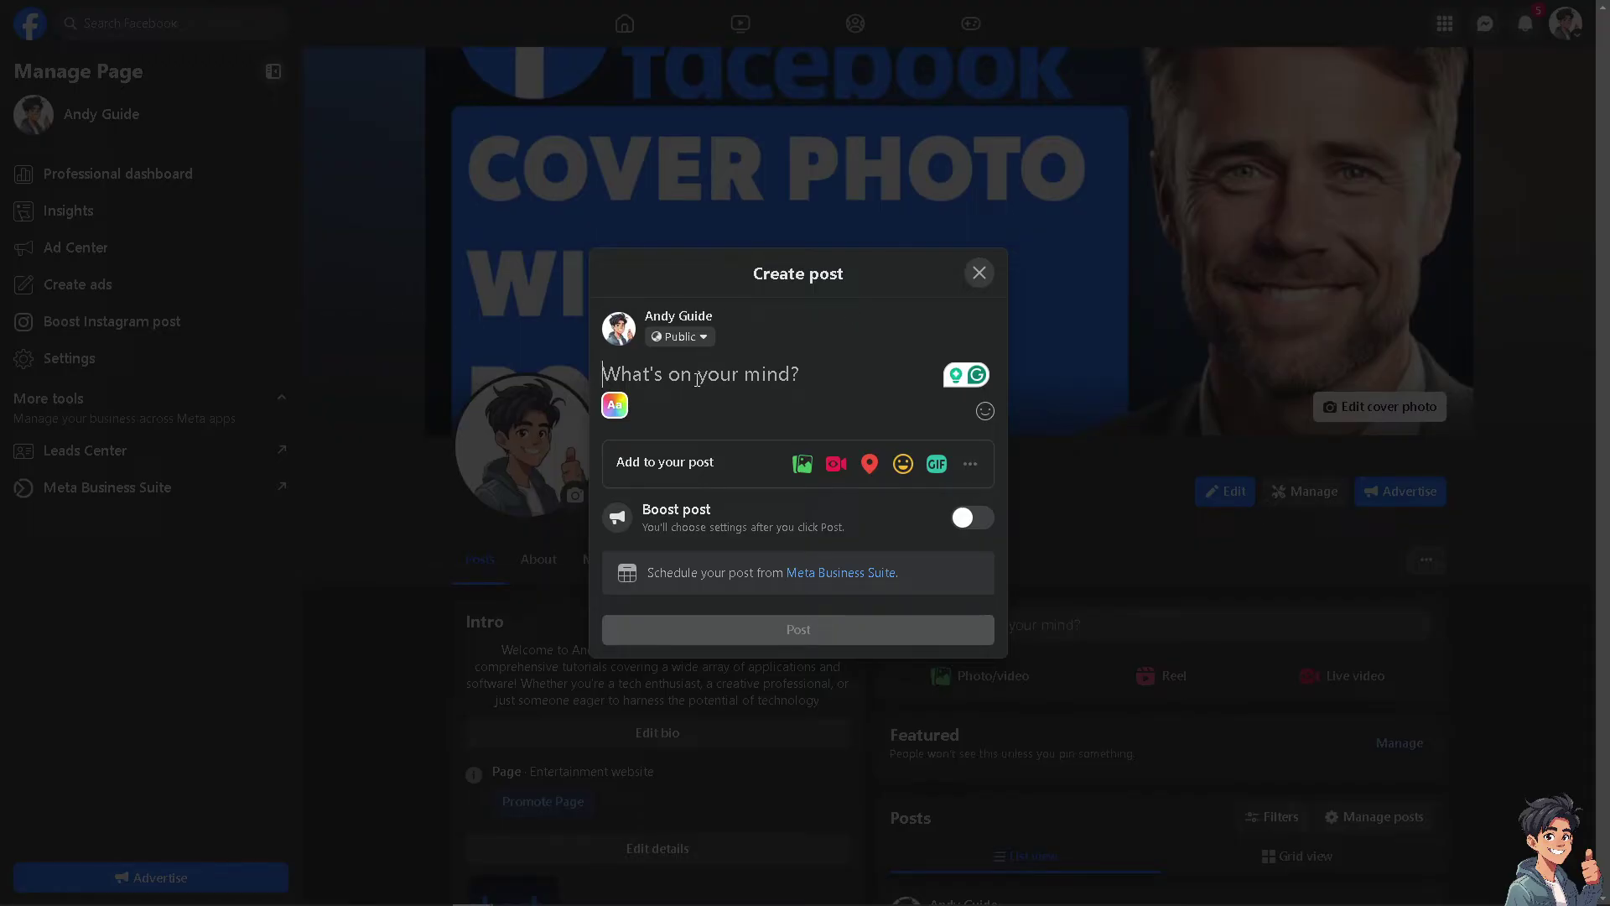
pyautogui.write('How To Find Your Saved Drafts On Facebook')
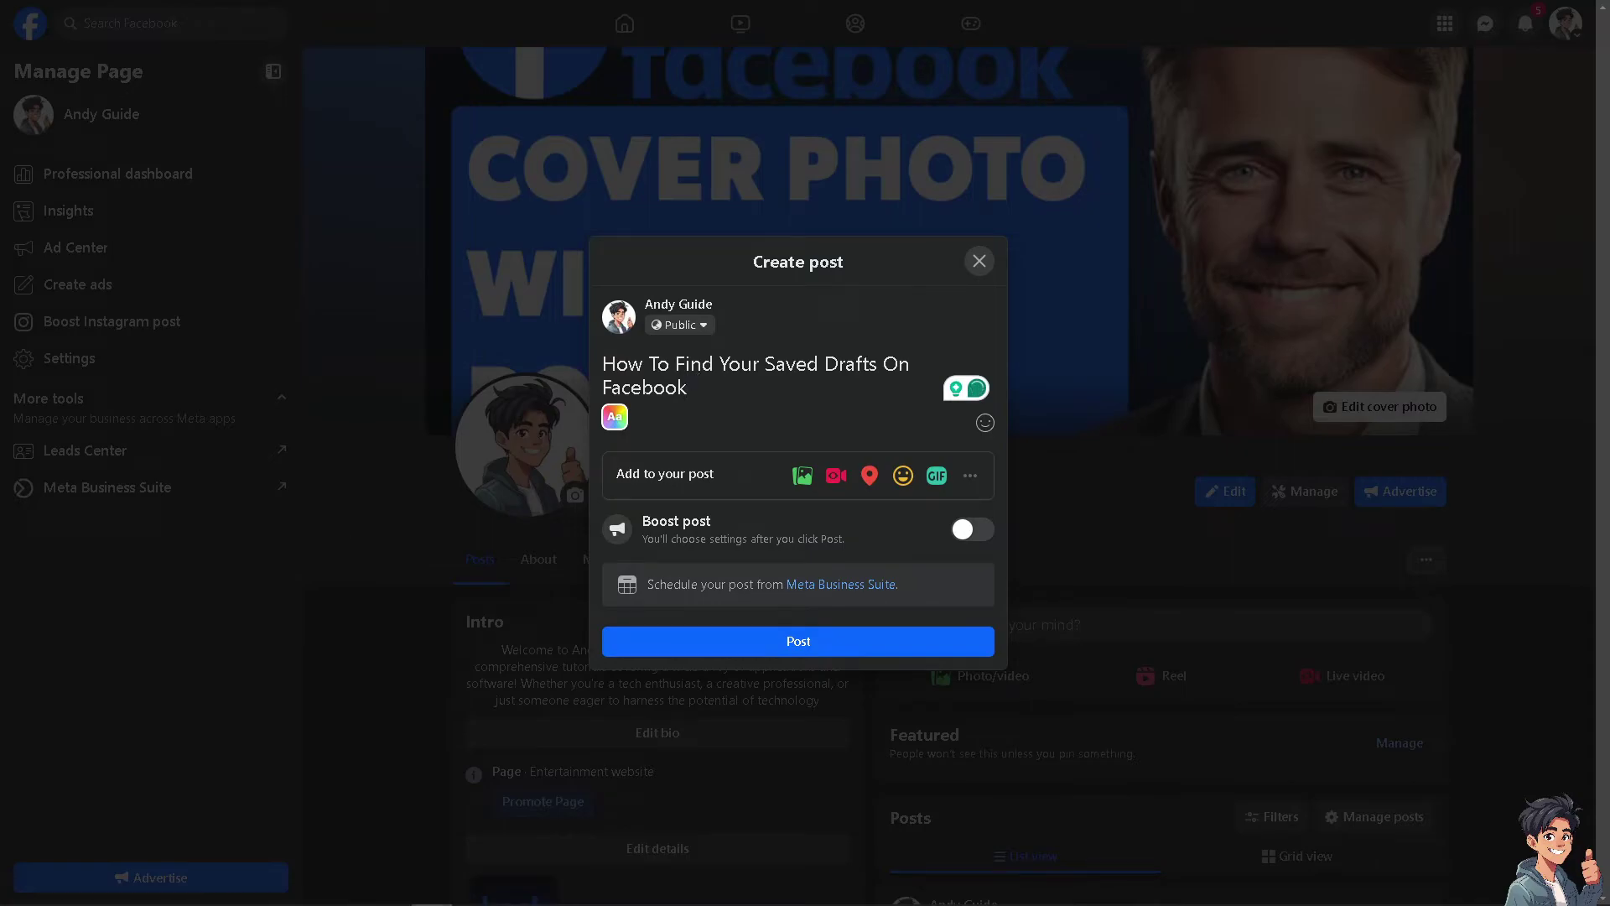
pyautogui.hotkey('ctrl', 'v')
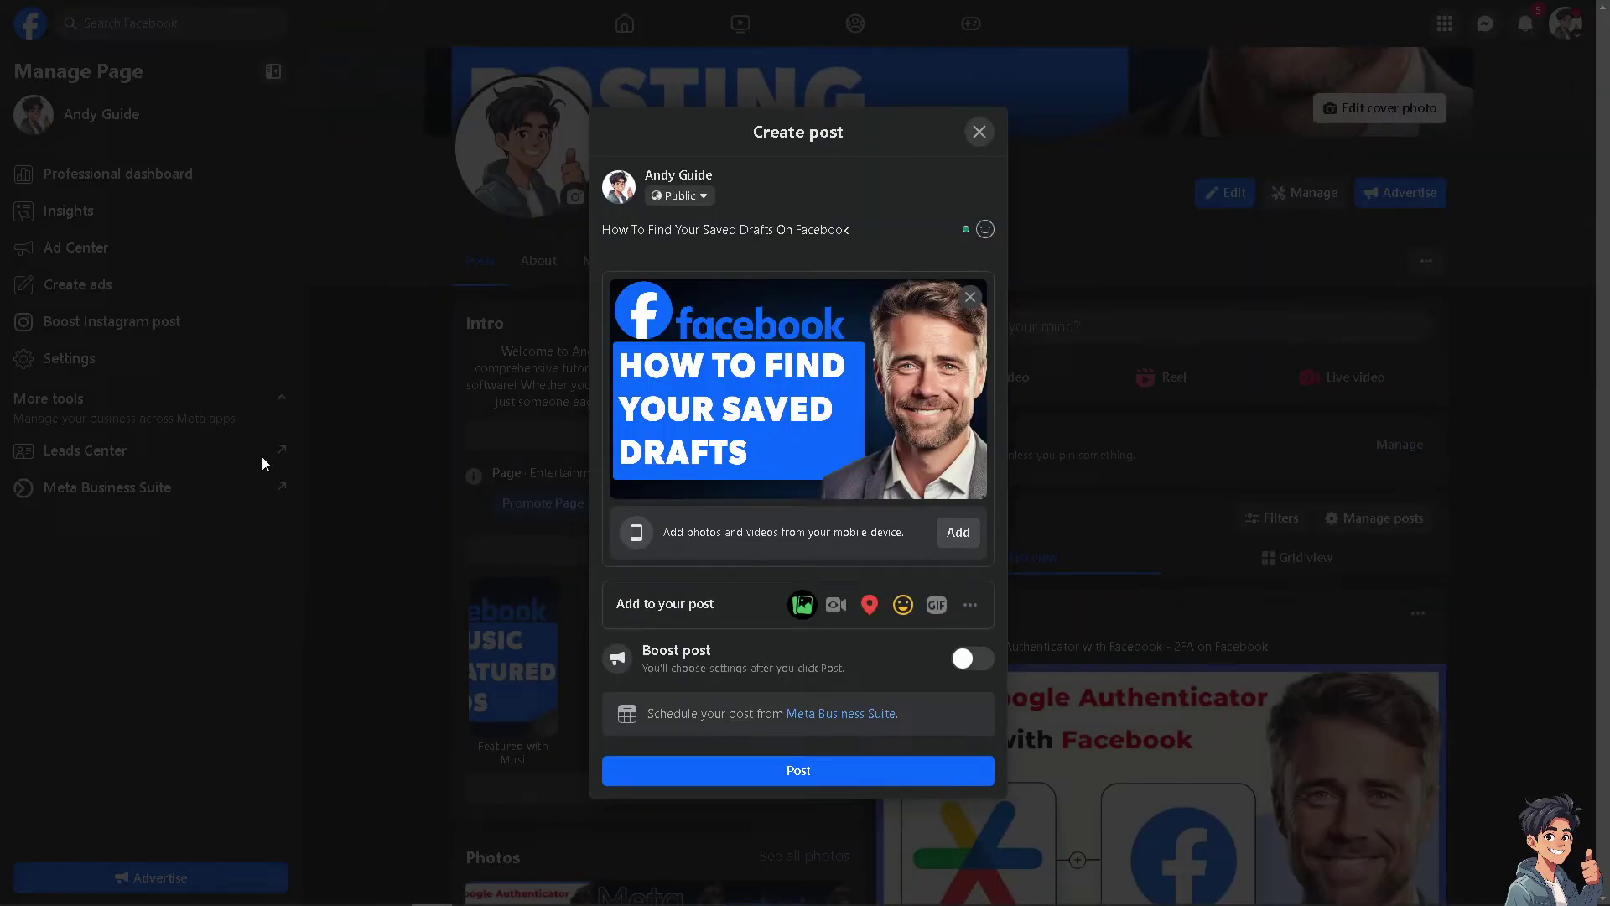
pyautogui.click(970, 604)
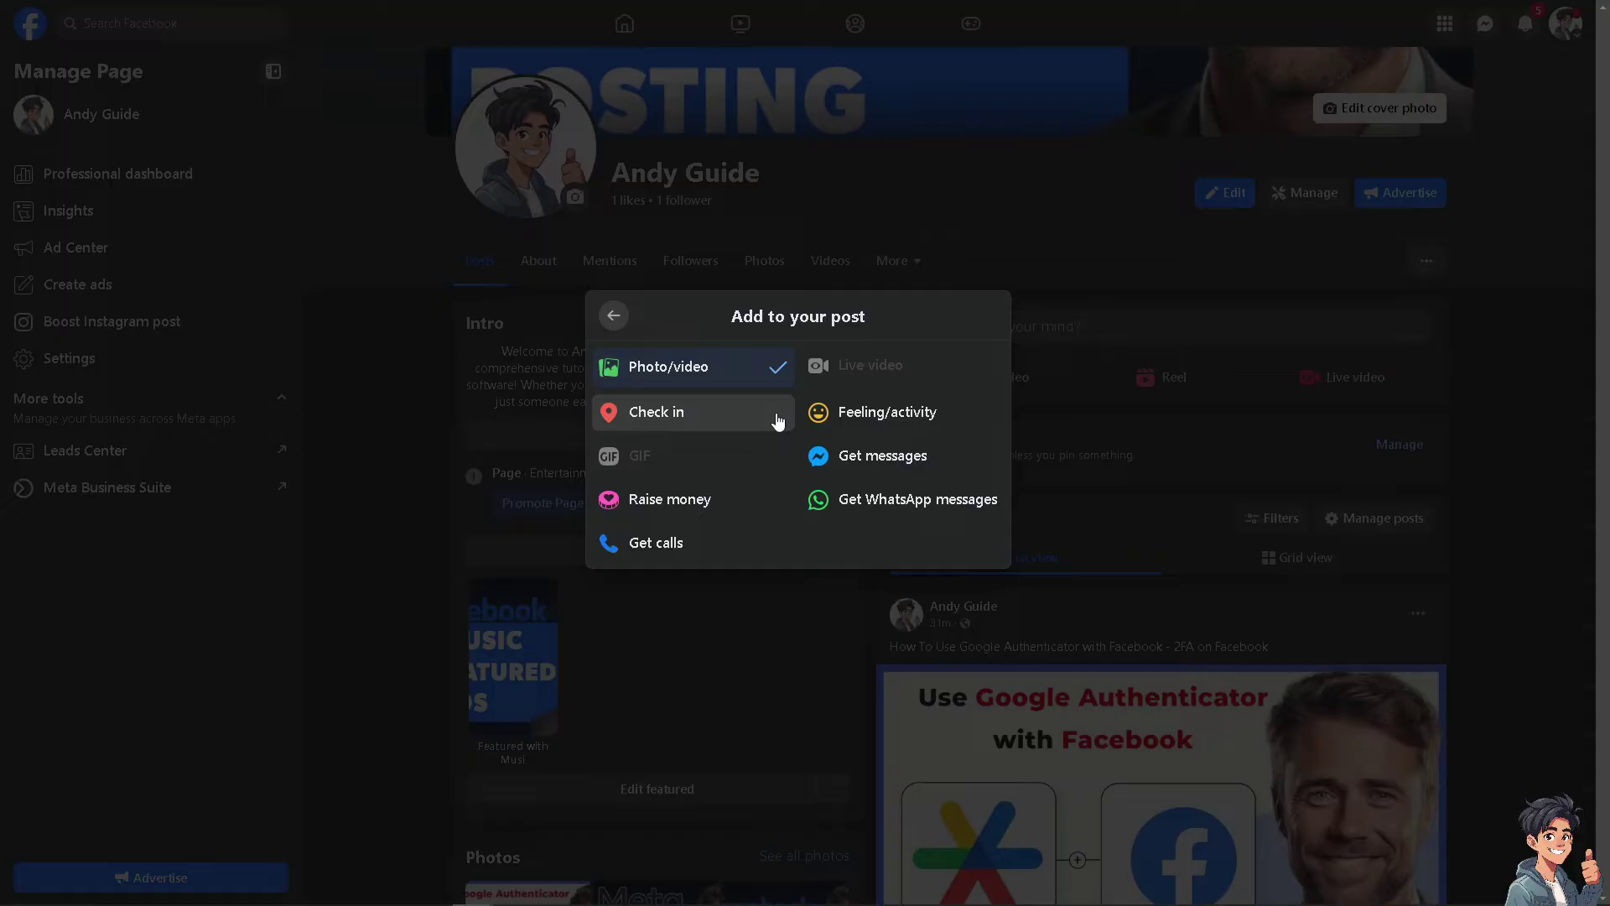
pyautogui.click(614, 317)
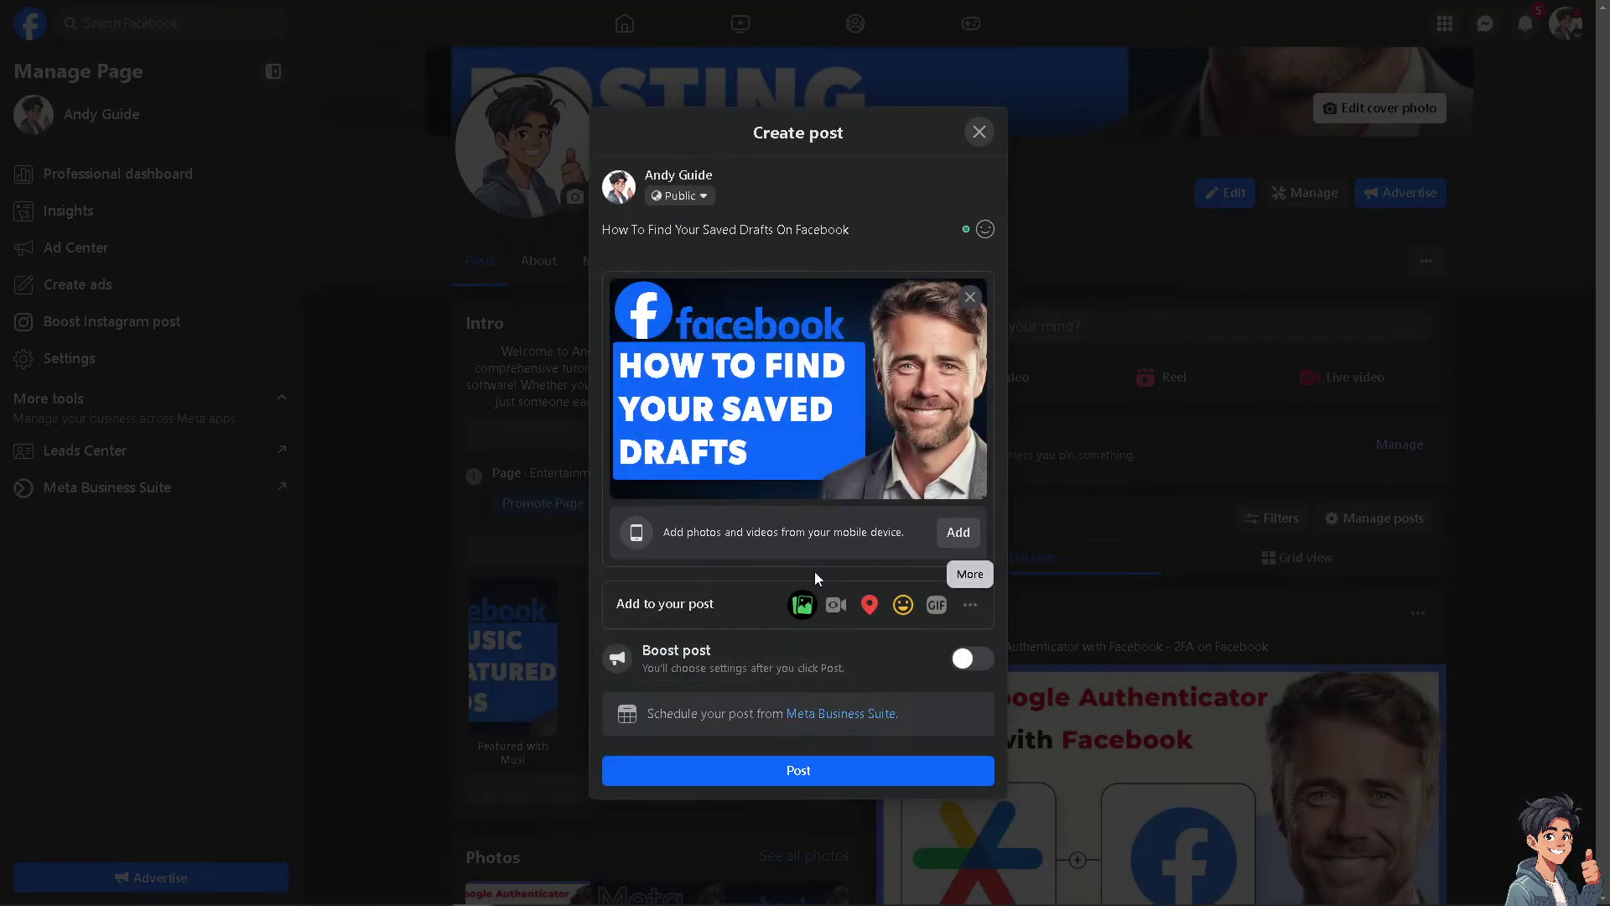
pyautogui.click(816, 778)
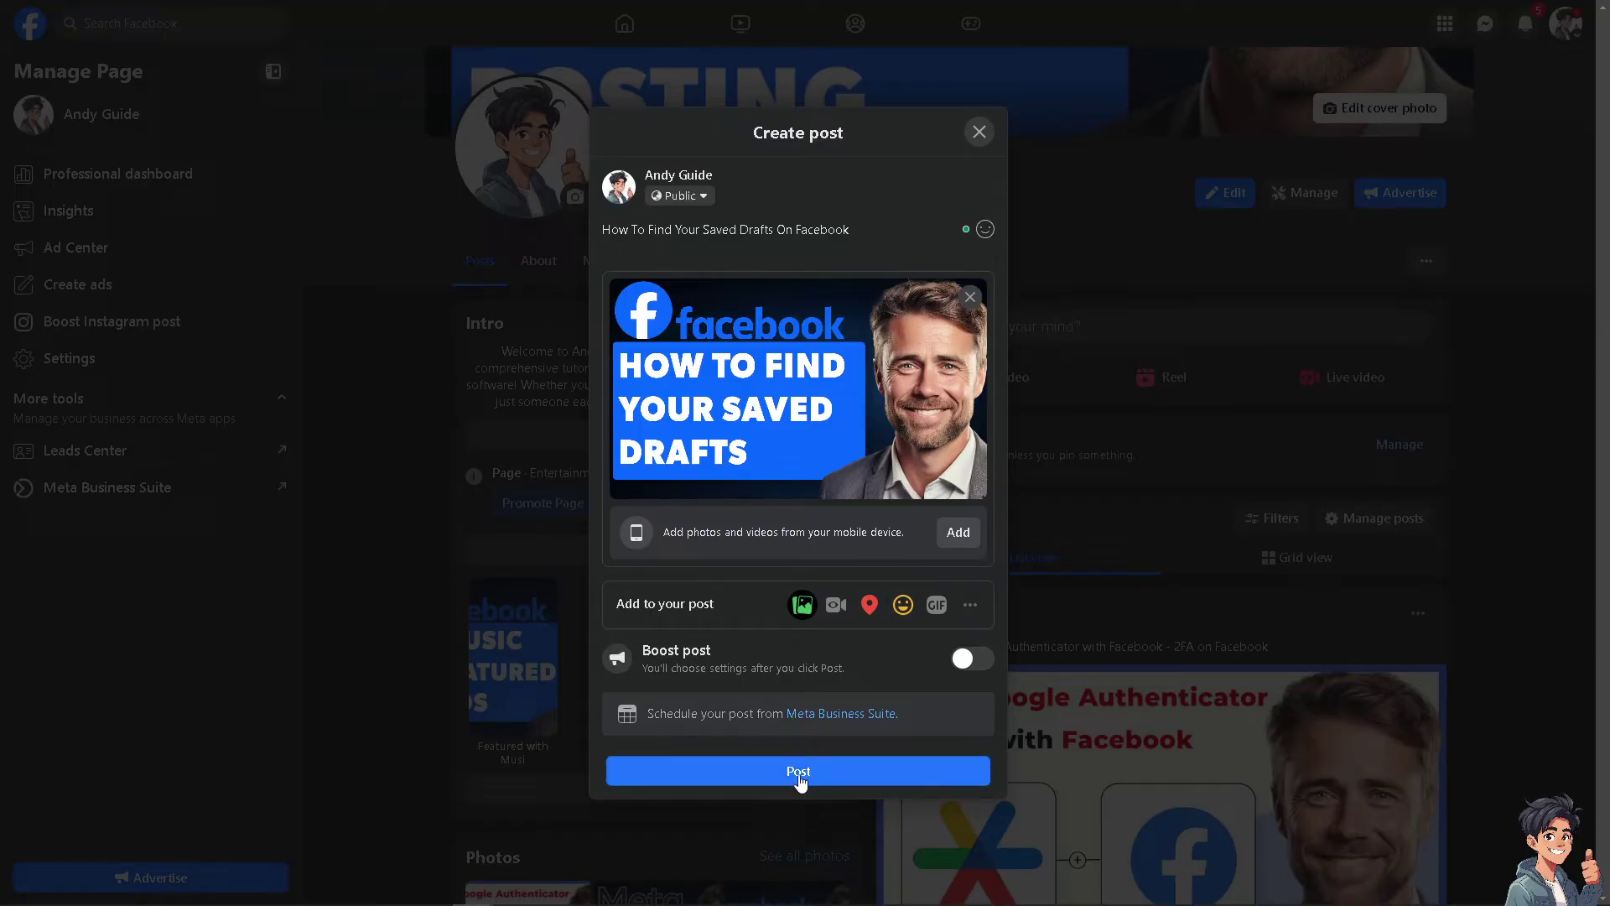
# Publish the 'How To Find Your Saved Drafts On Facebook' post, then move it to the trash.
pyautogui.click(662, 772)
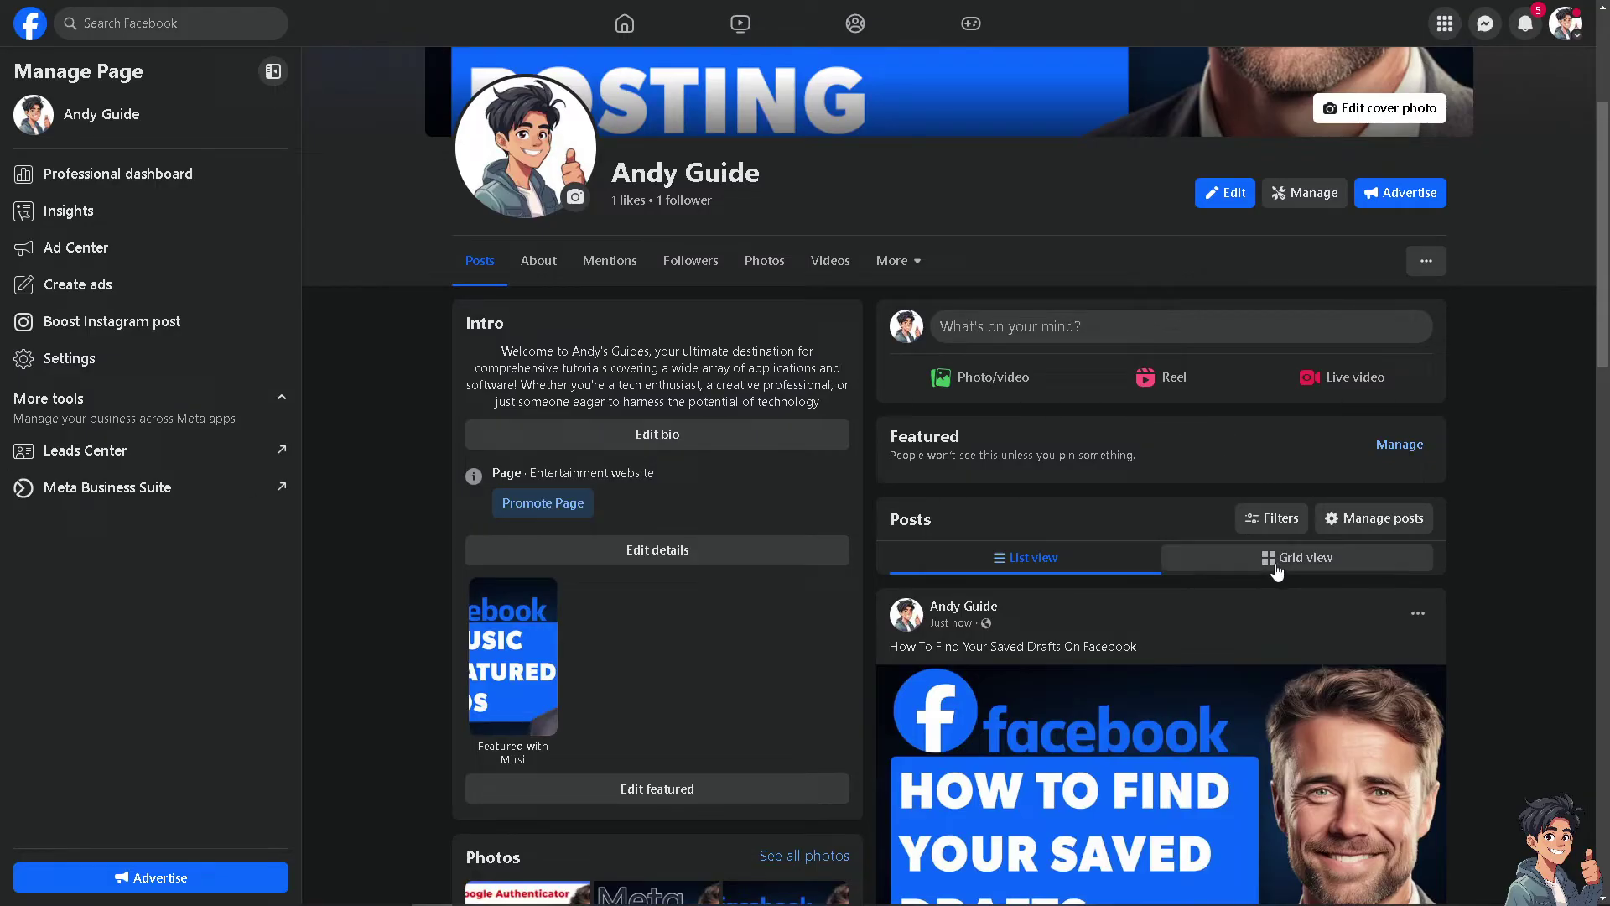
pyautogui.scroll(-2, 1418, 633)
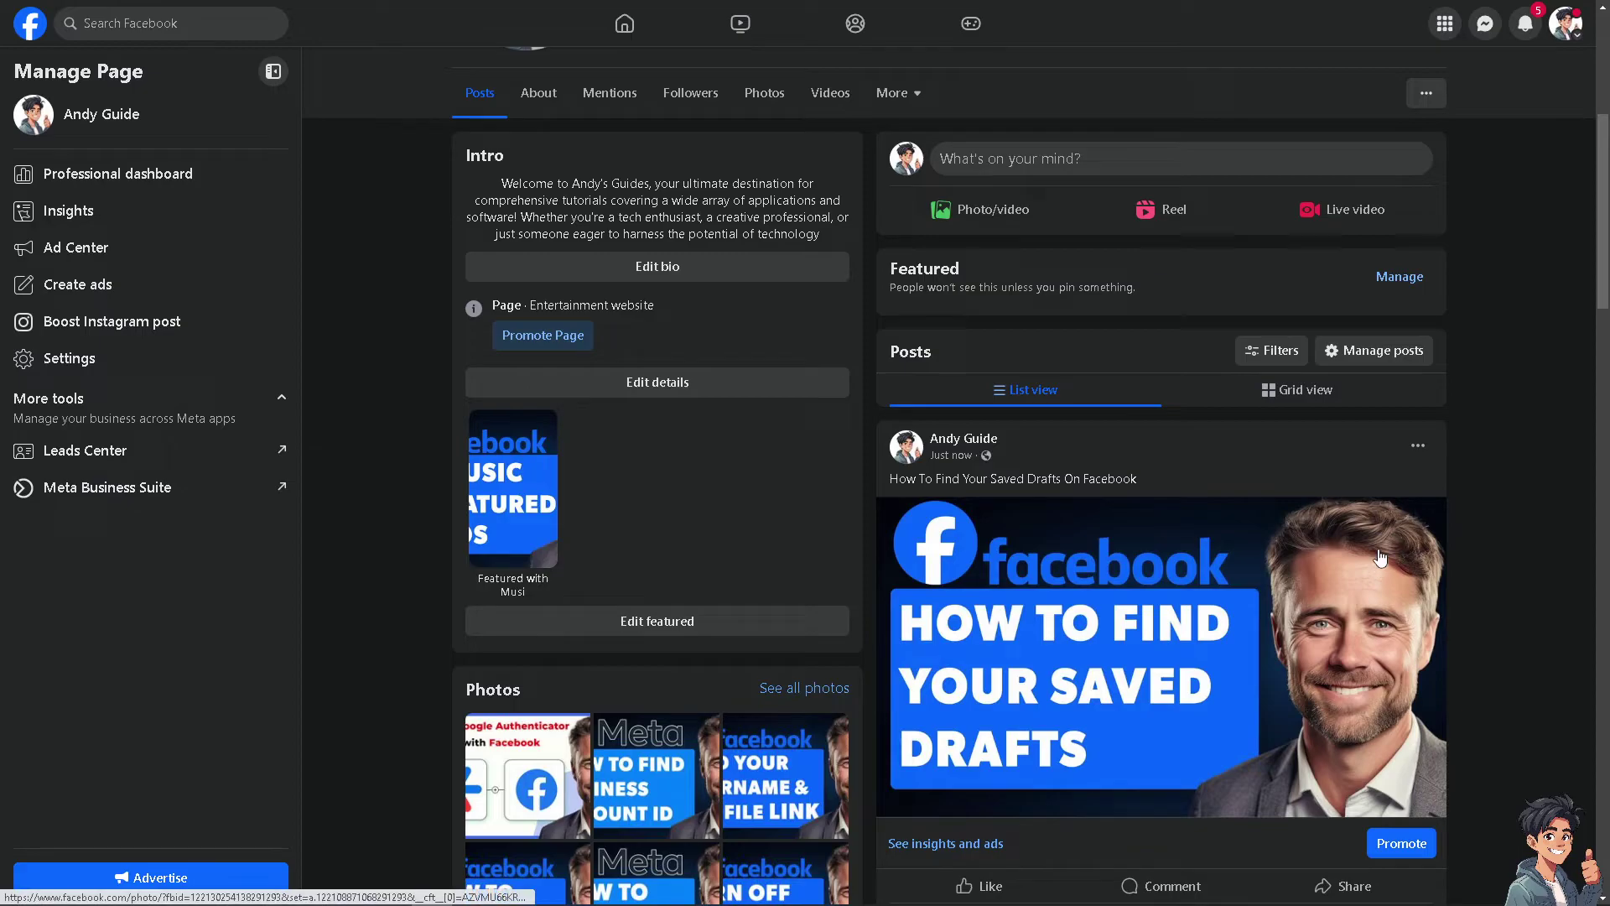
pyautogui.click(1417, 445)
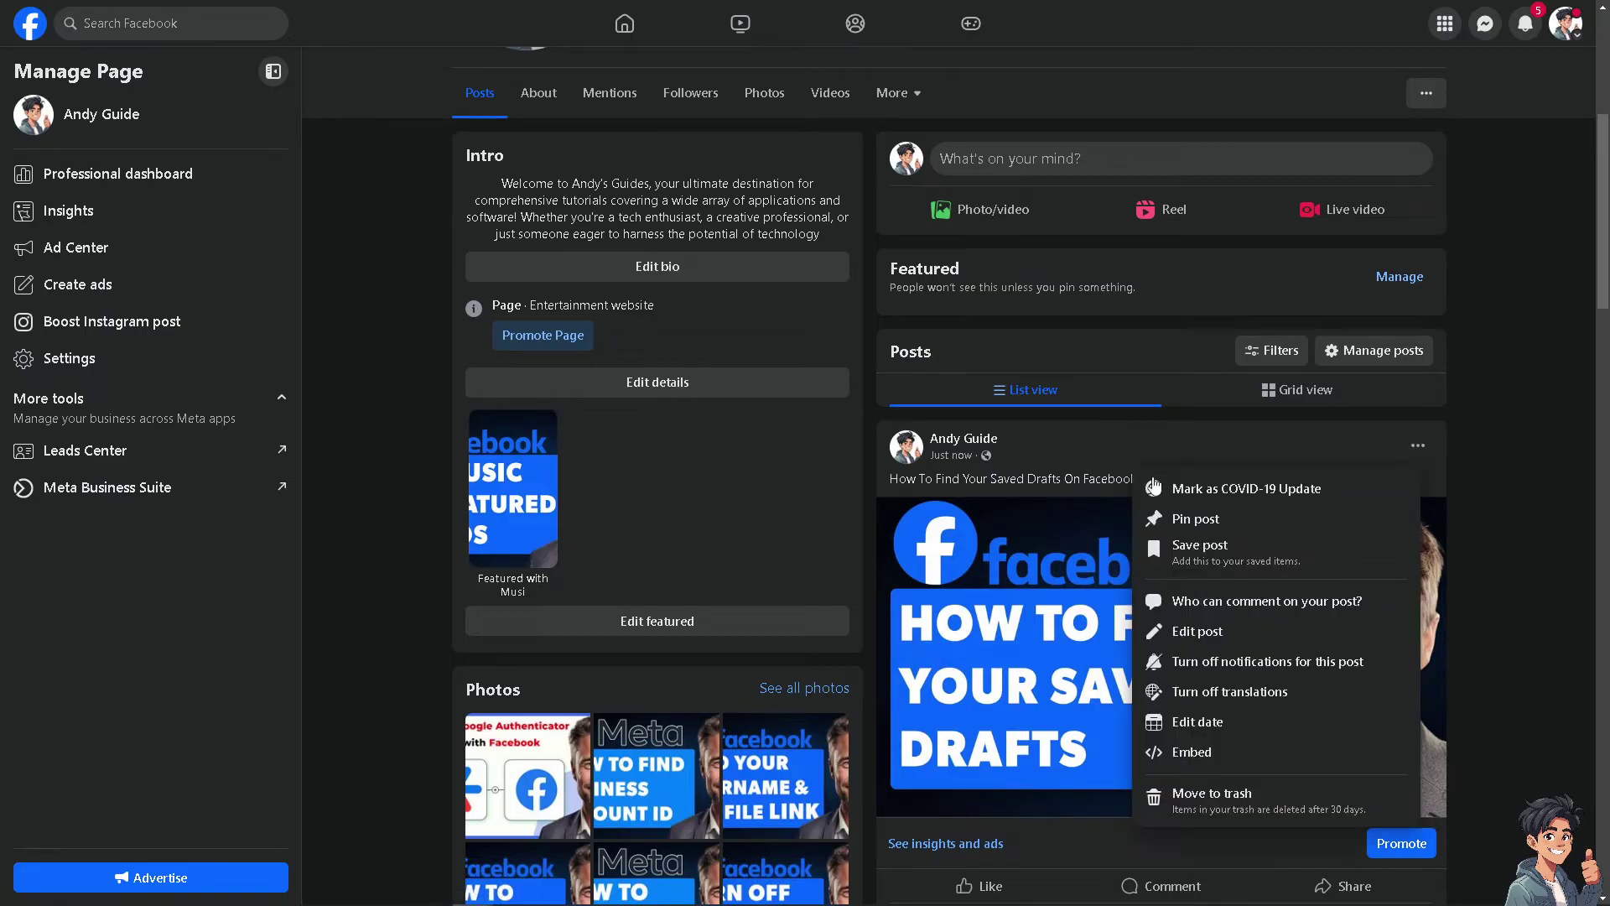
pyautogui.click(1289, 796)
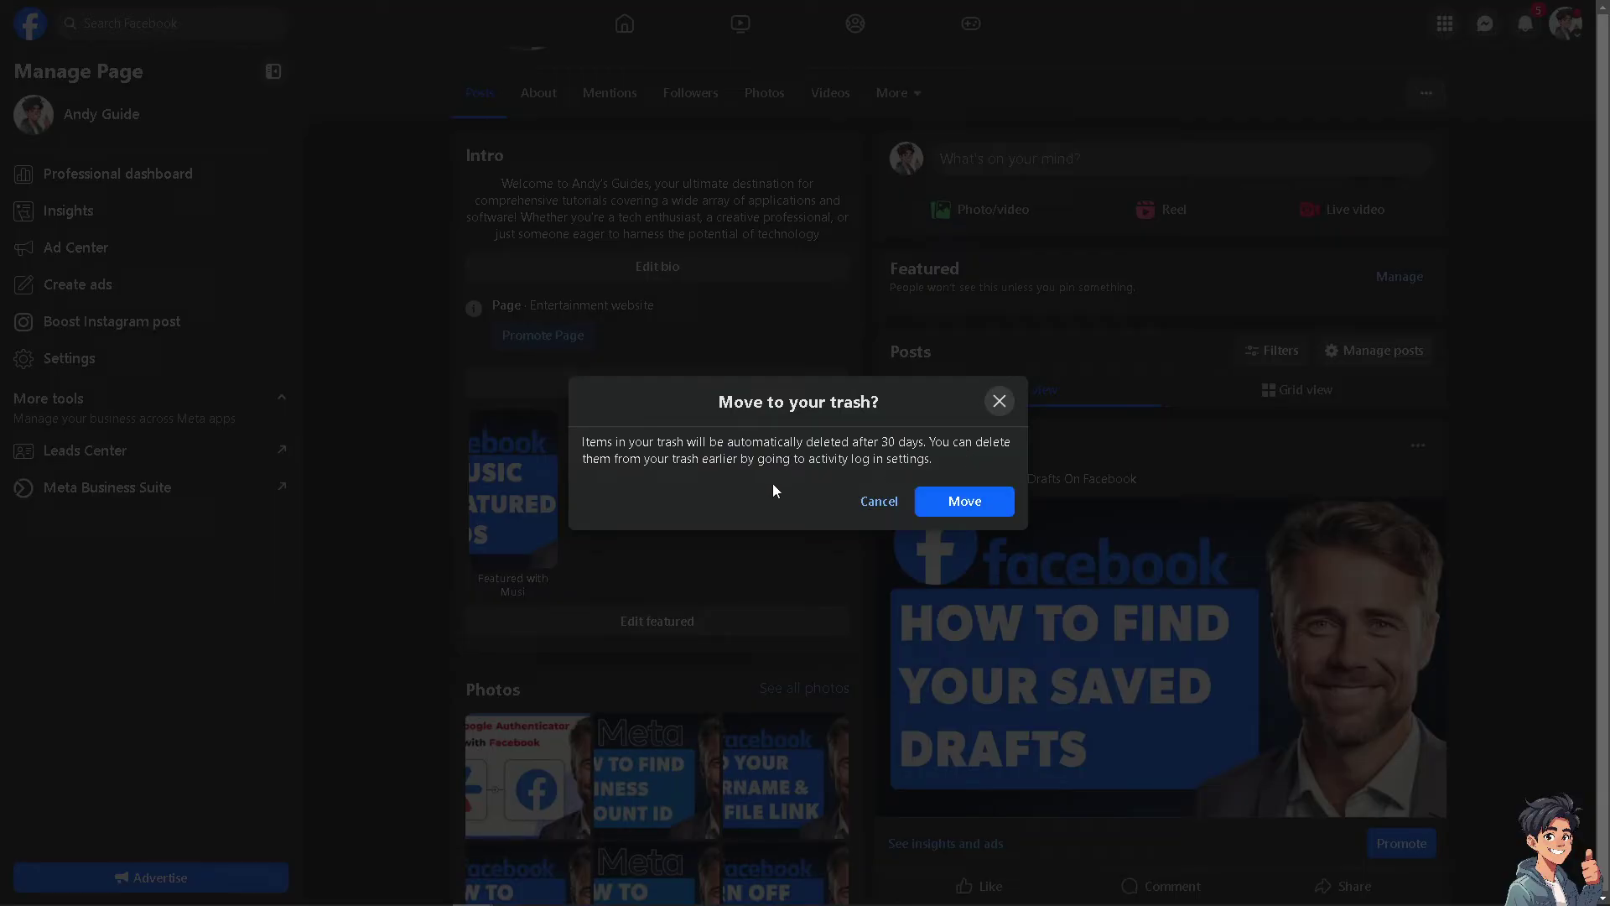
pyautogui.click(986, 507)
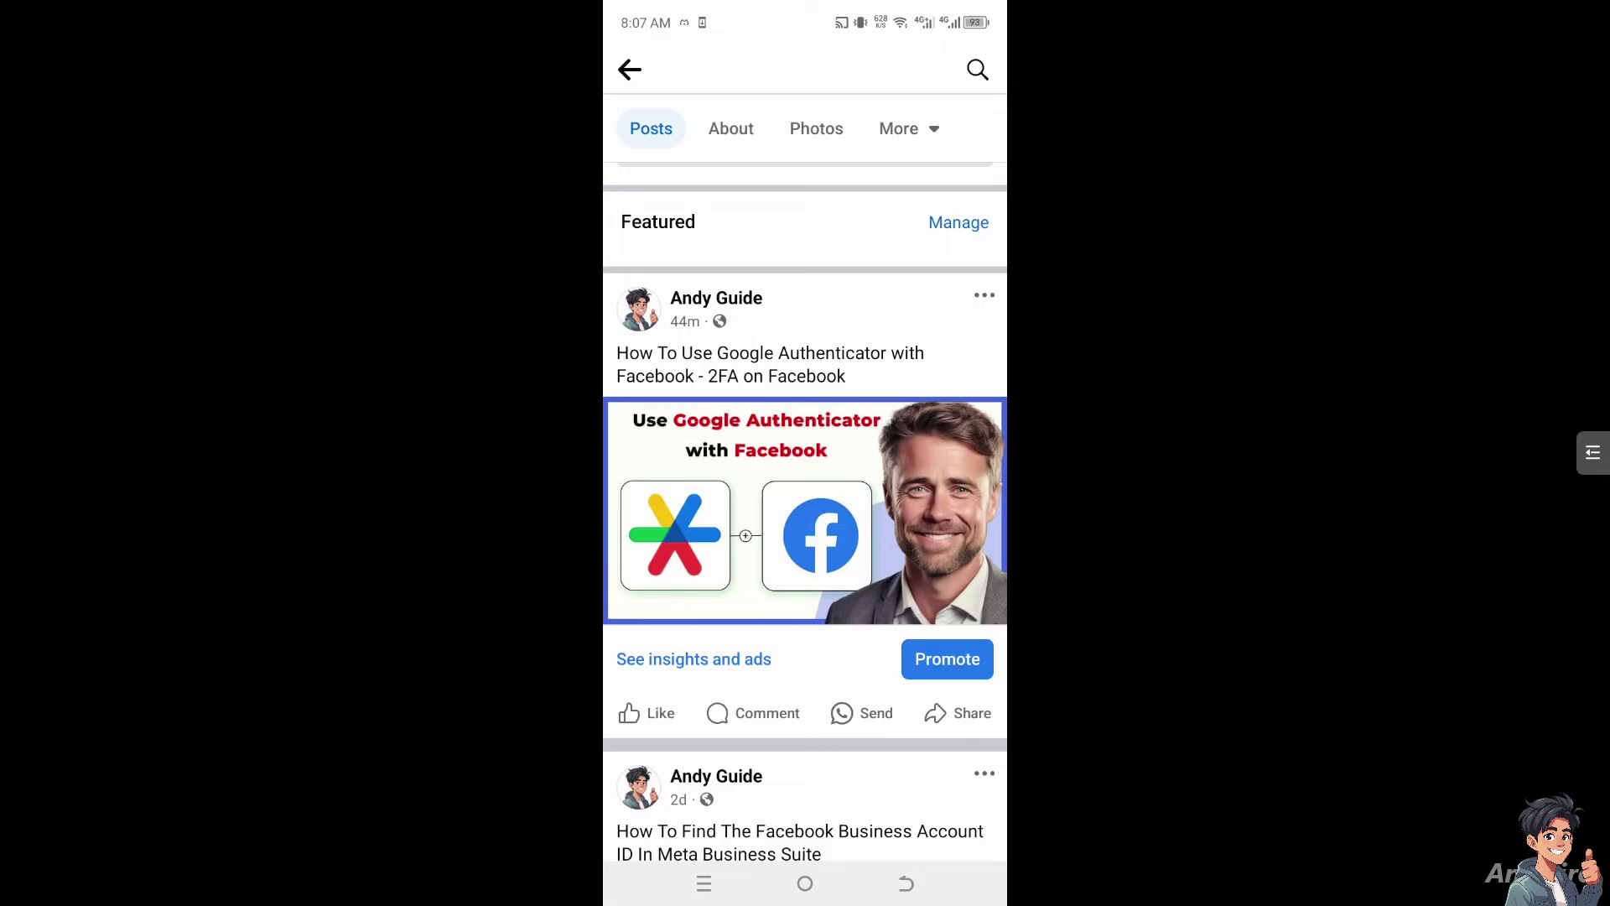
# Scroll the Page's Posts feed in the mobile app, still topped by the Google Authenticator post.
pyautogui.scroll(10, 805, 503)
pyautogui.scroll(-5, 805, 503)
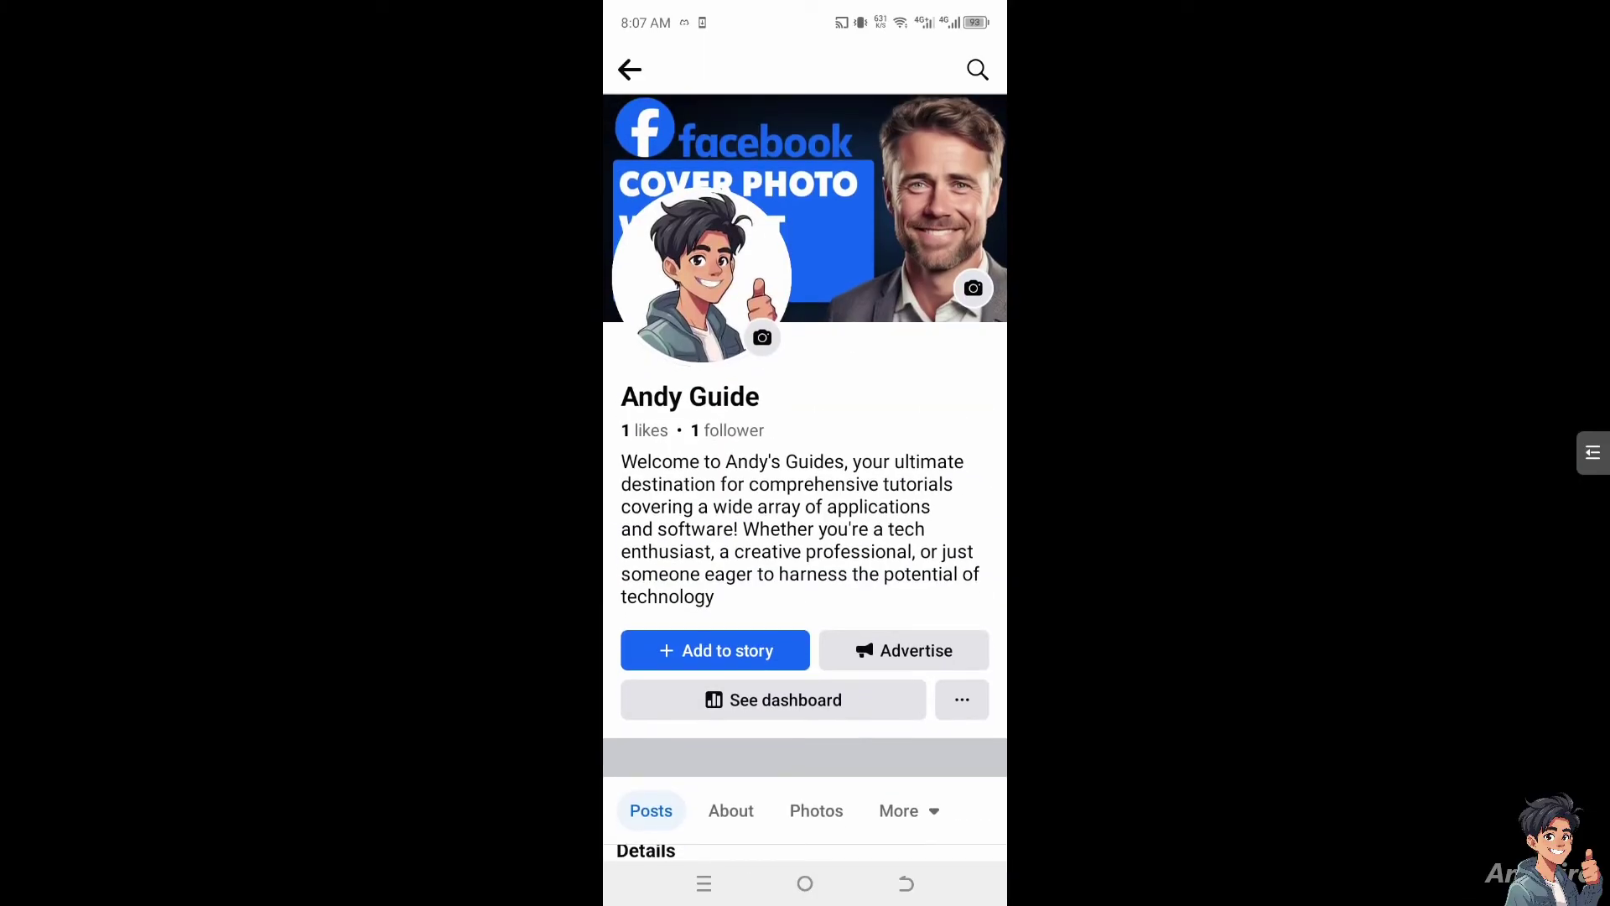
pyautogui.scroll(-2, 805, 503)
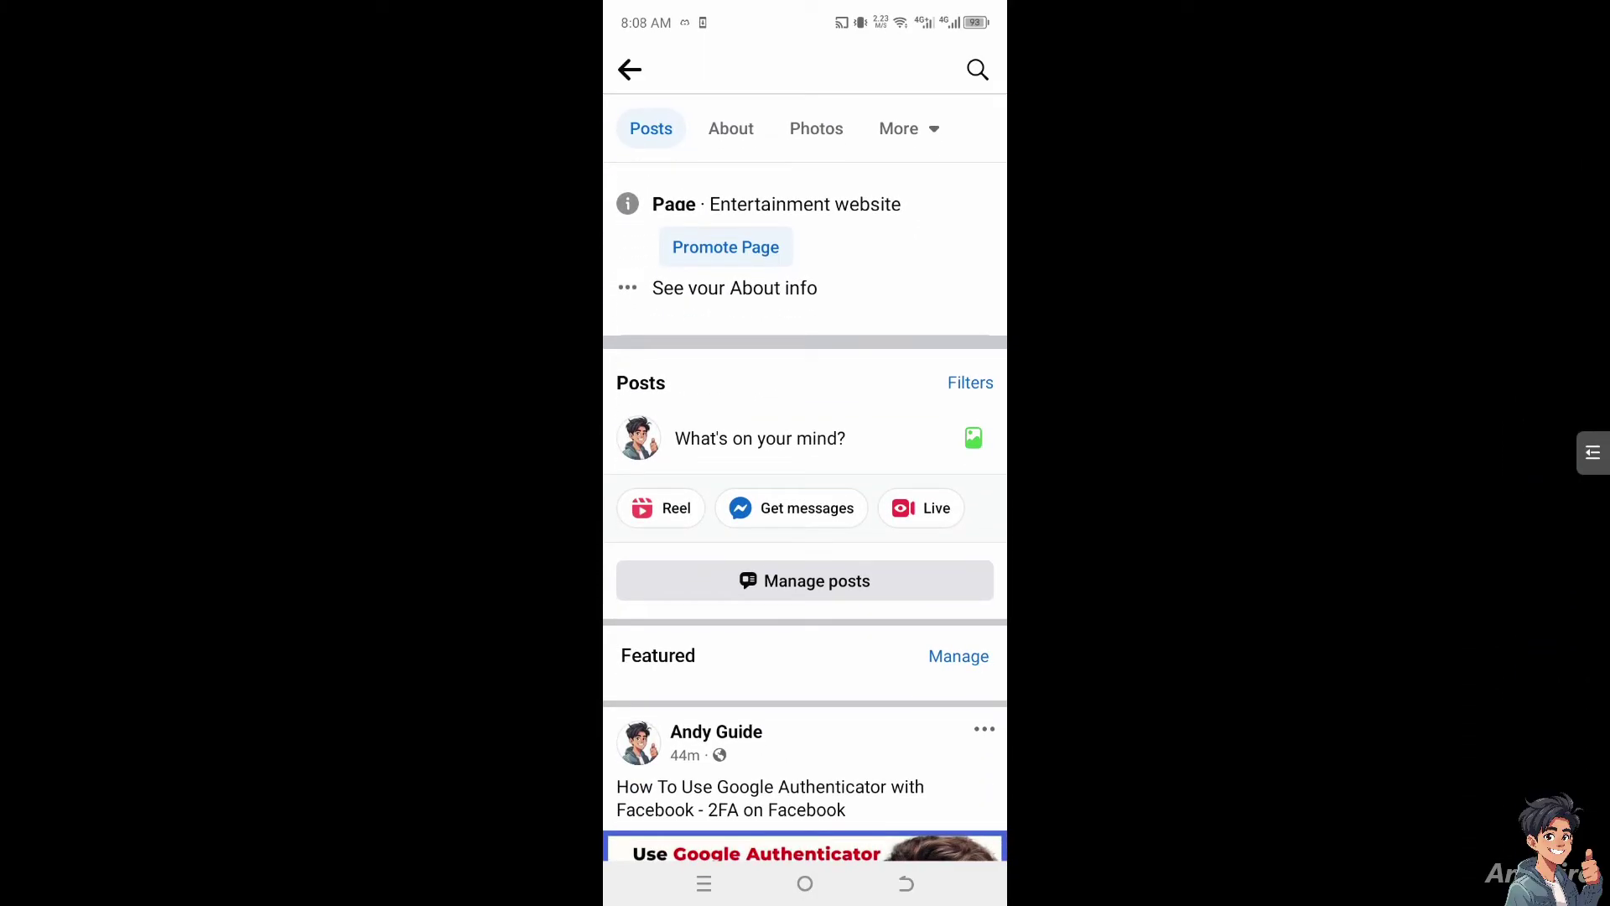
# Paste the drafts title and thumbnail into a new mobile post, then back out to save it as a draft.
pyautogui.click(760, 438)
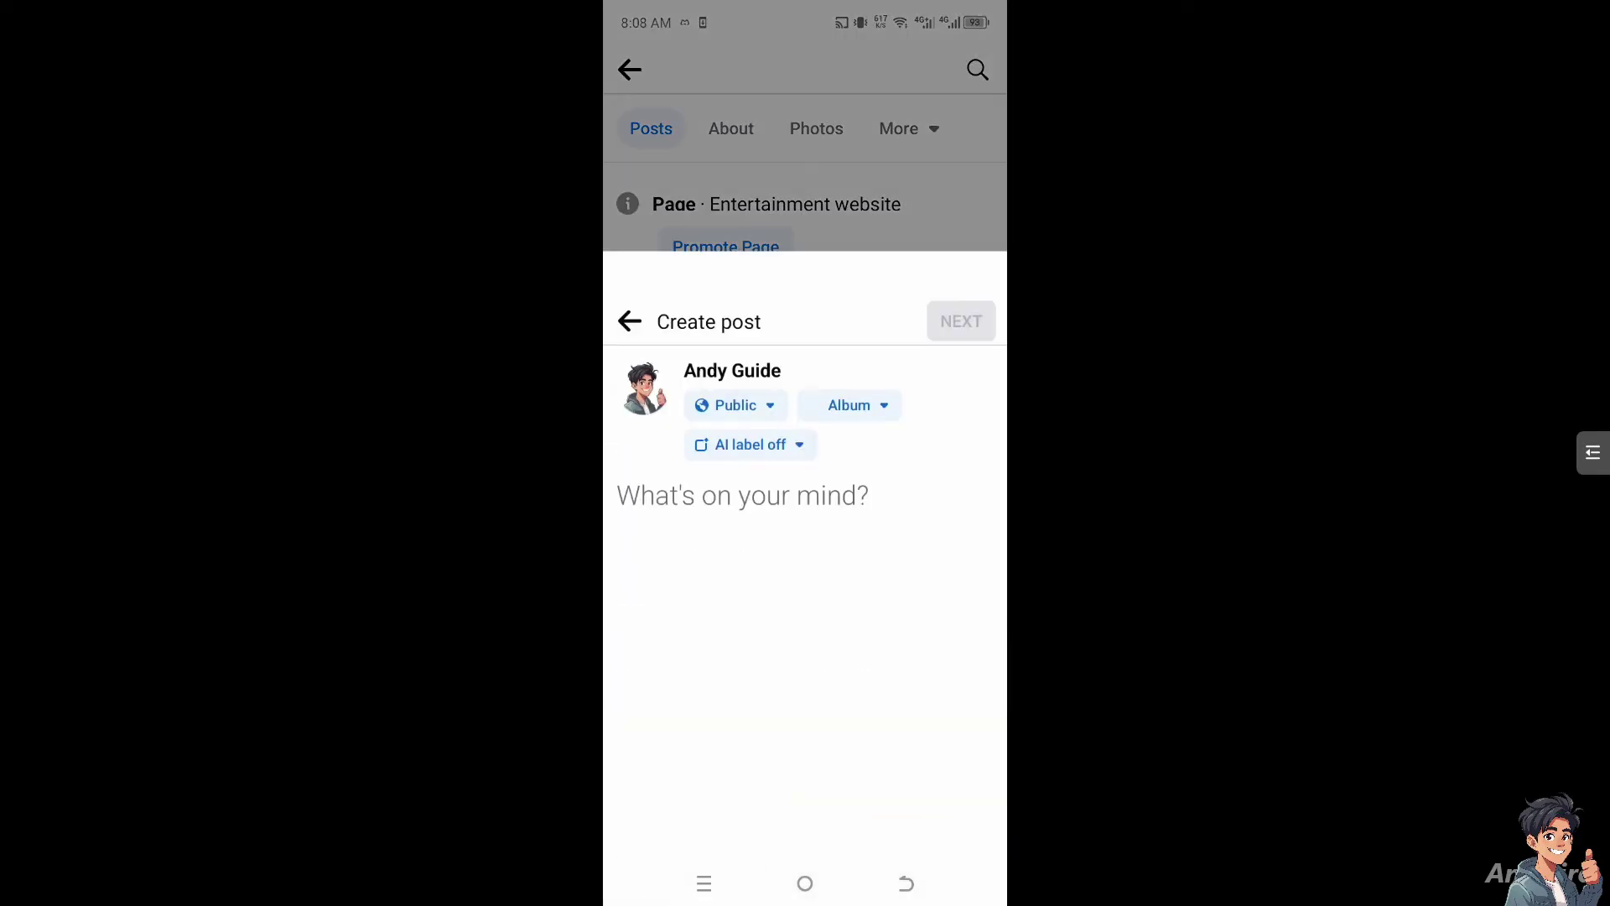
pyautogui.click(617, 247)
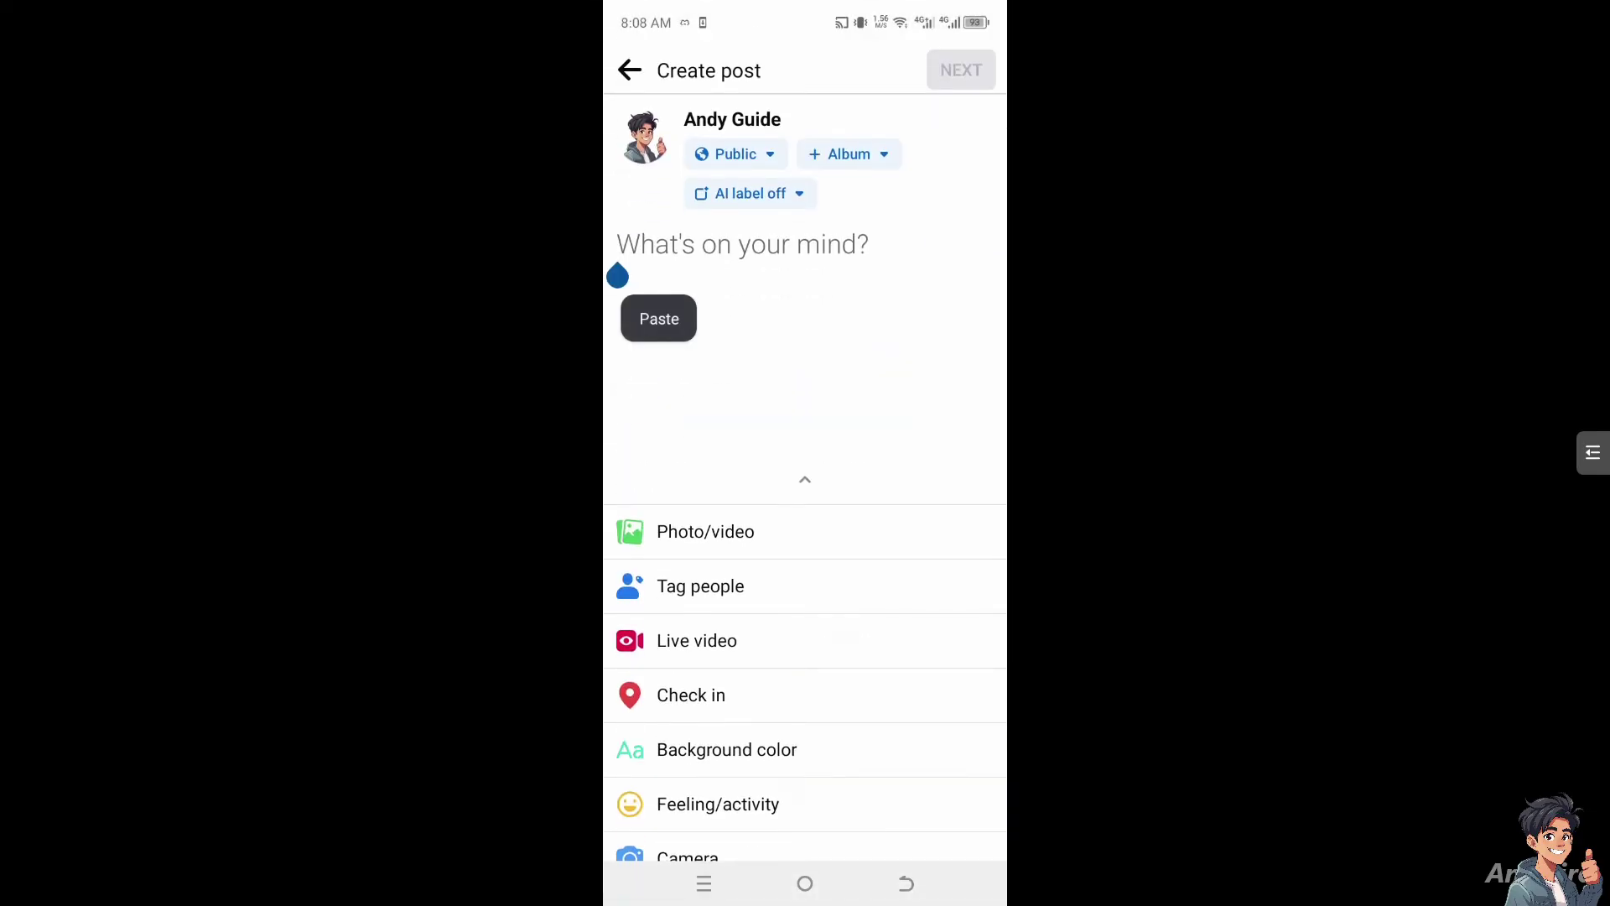
pyautogui.click(658, 316)
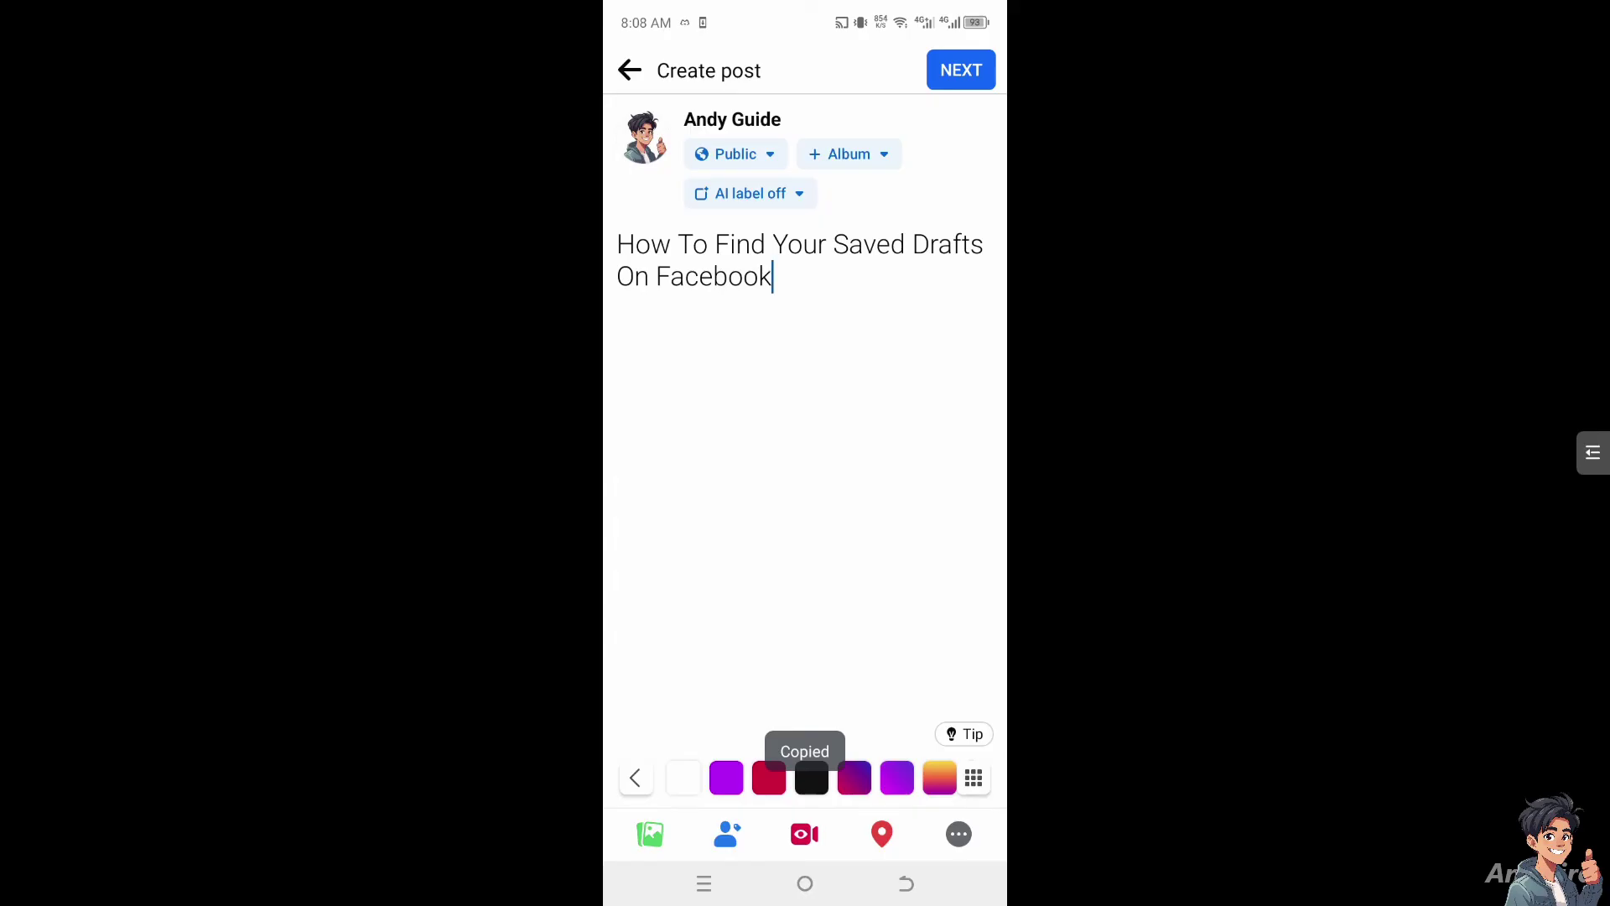
pyautogui.click(772, 281)
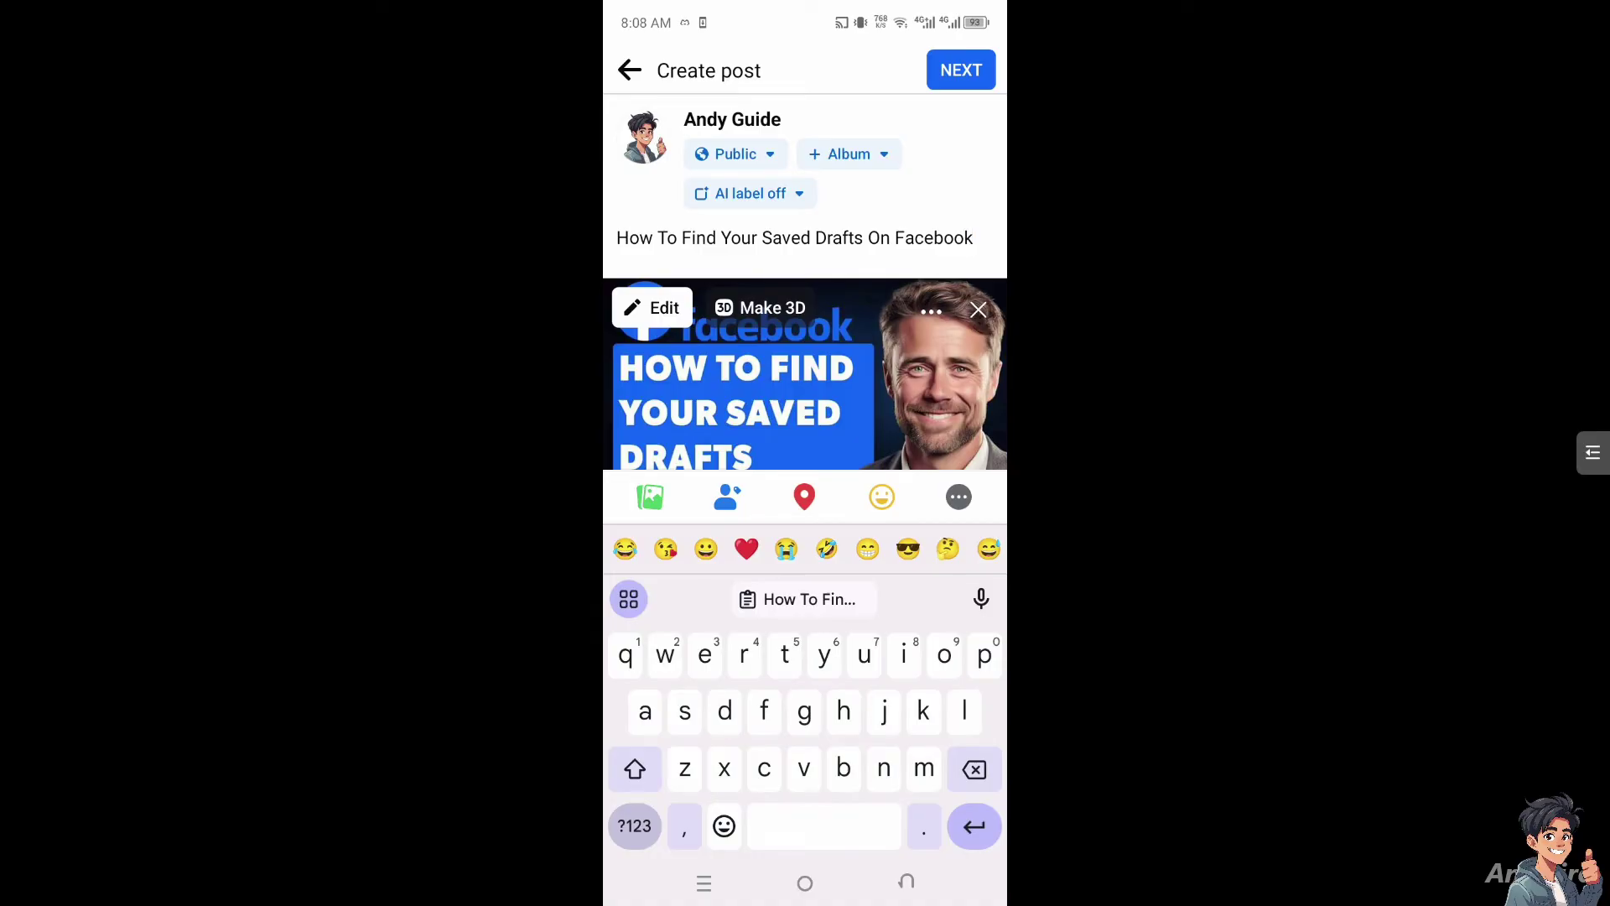
pyautogui.click(906, 882)
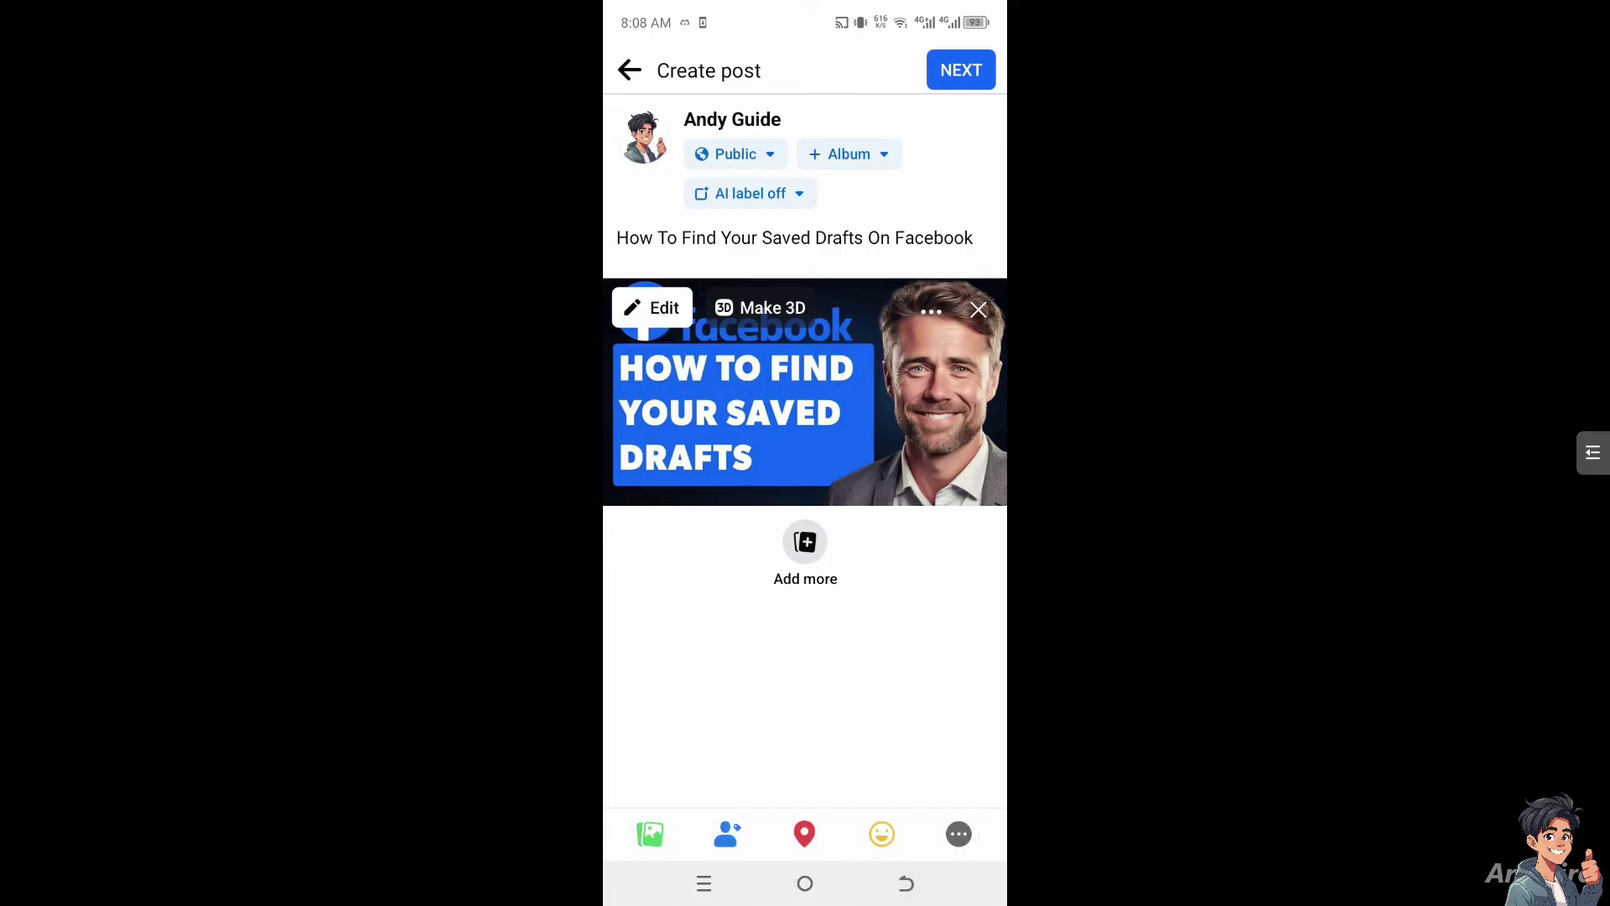
pyautogui.click(906, 883)
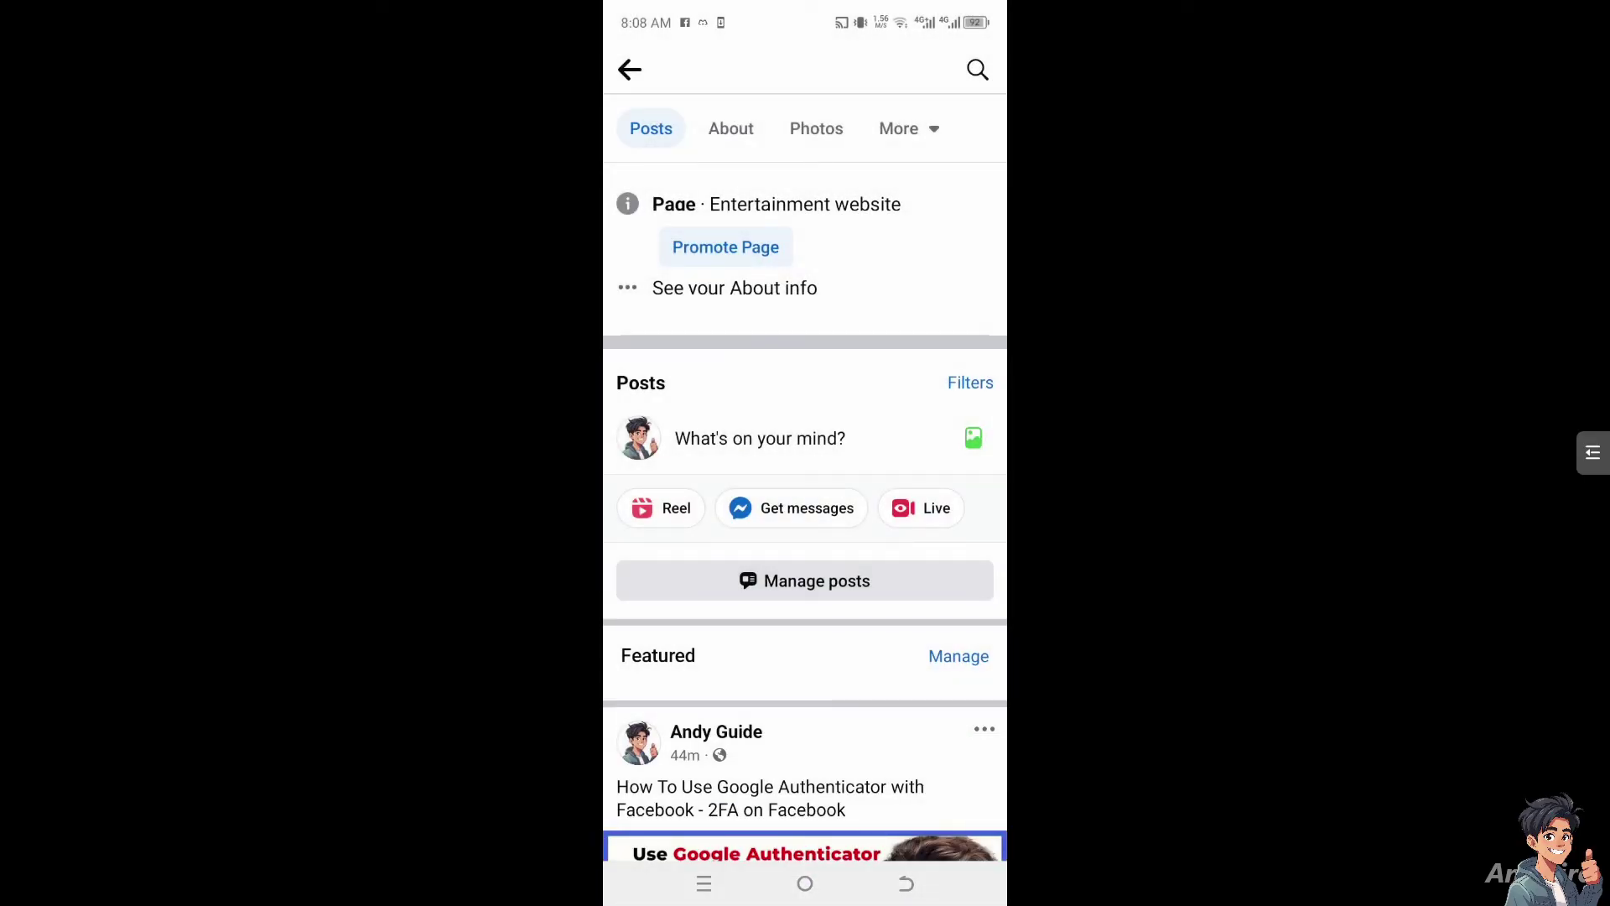
# Follow the 'Your draft was saved' notification to the Drafts list under Your posts.
pyautogui.moveTo(805, 13); pyautogui.dragTo(805, 587)
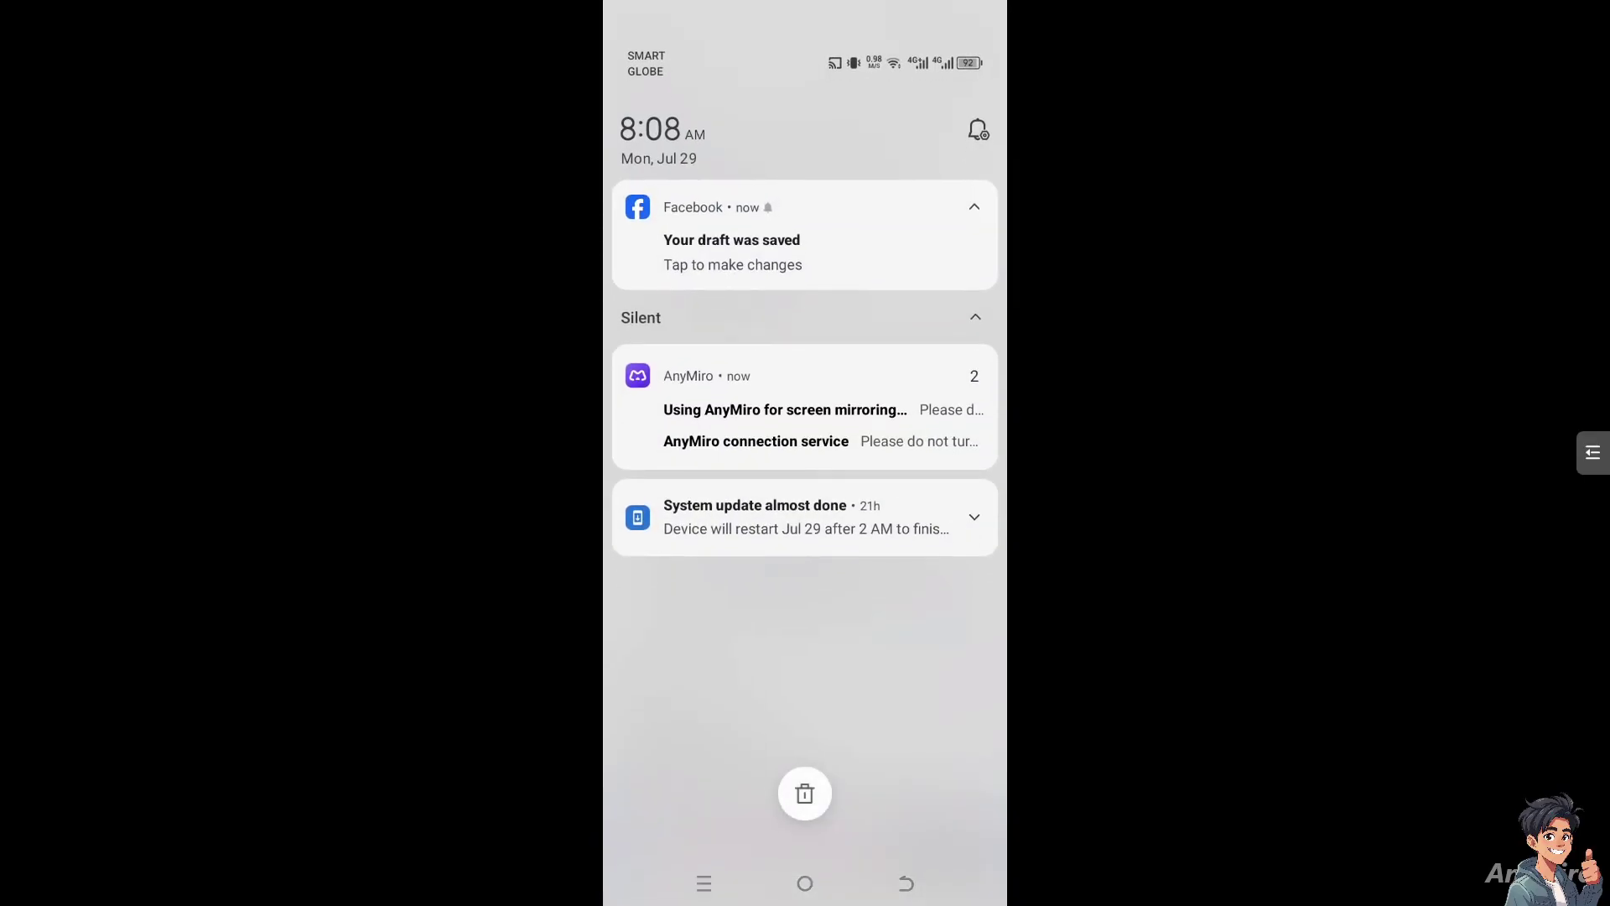
pyautogui.click(732, 243)
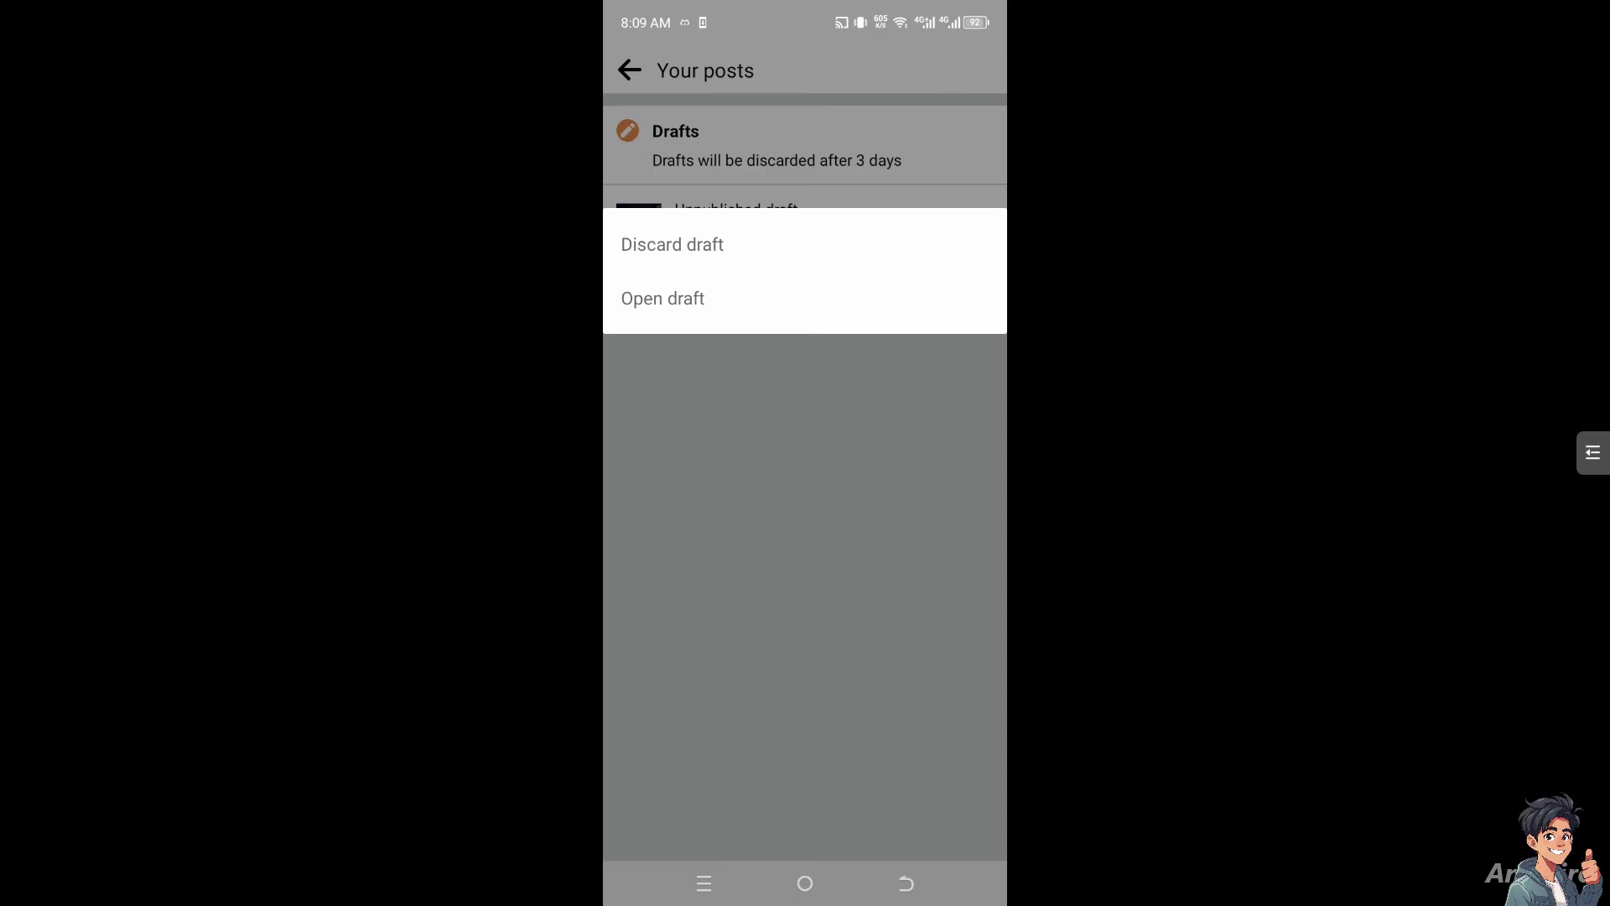
# Reopen the saved draft and open its thumbnail image in the photo editor.
pyautogui.press('Escape')
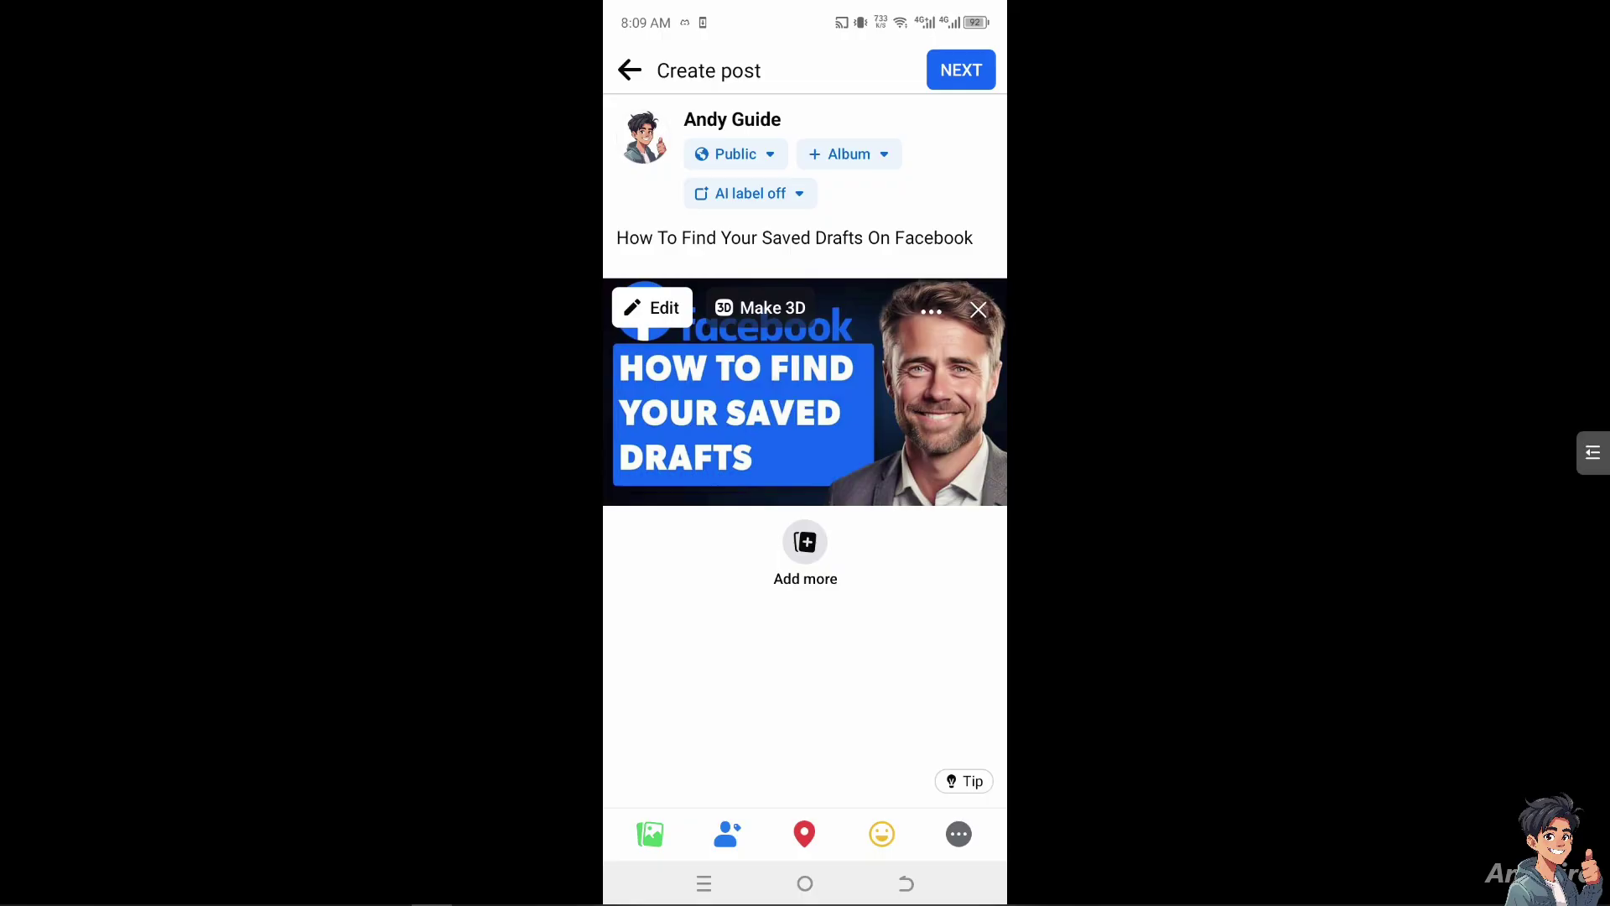
pyautogui.click(651, 308)
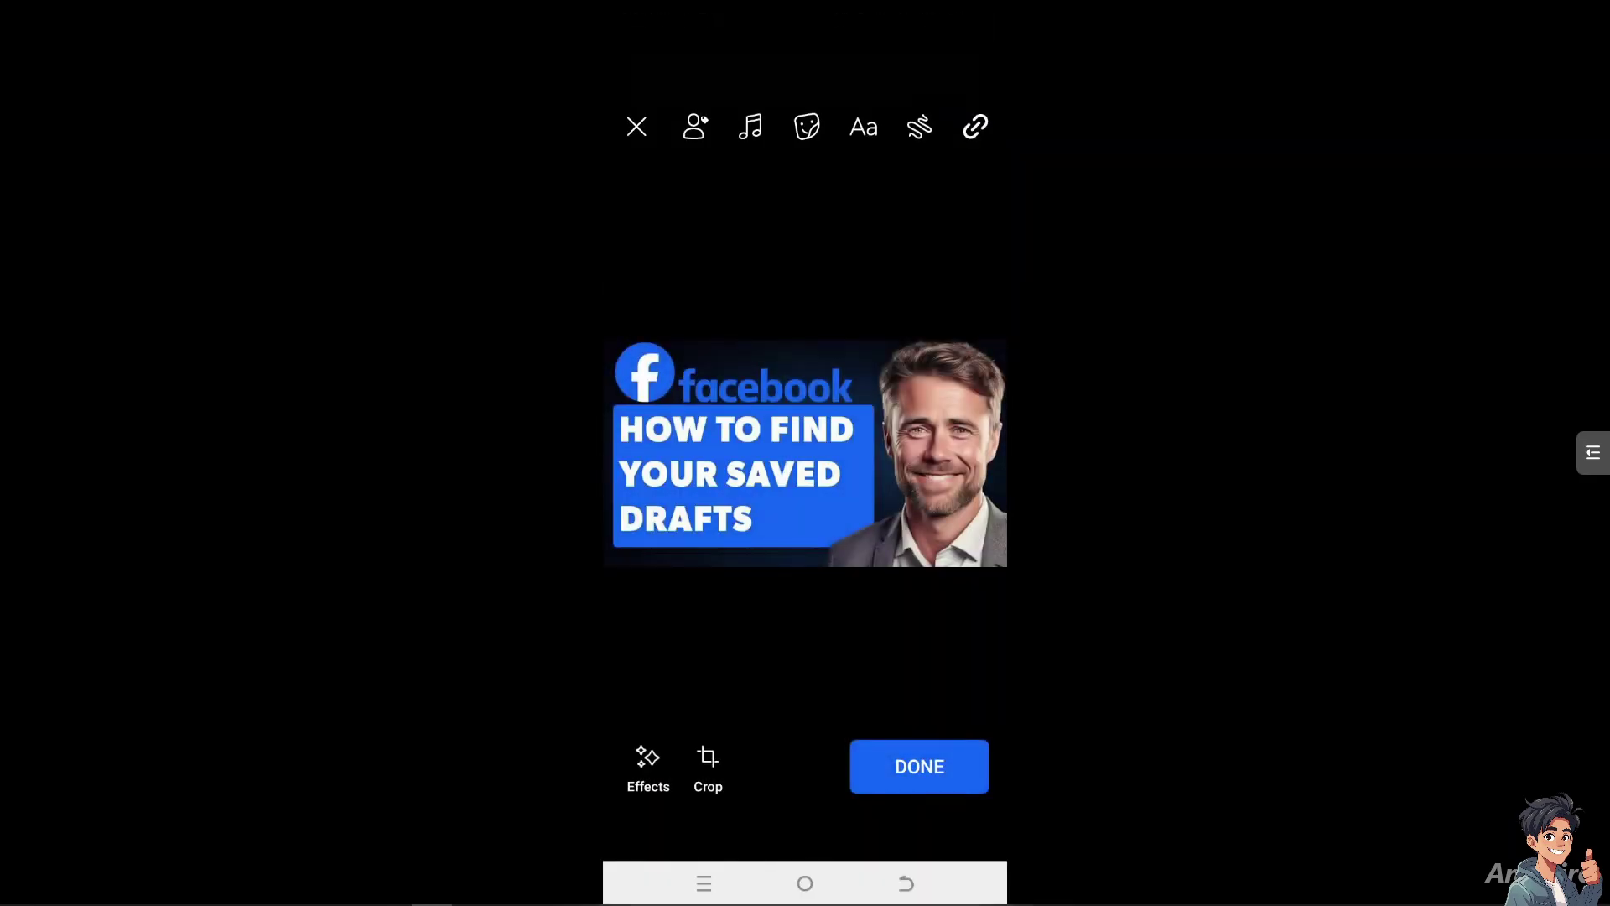